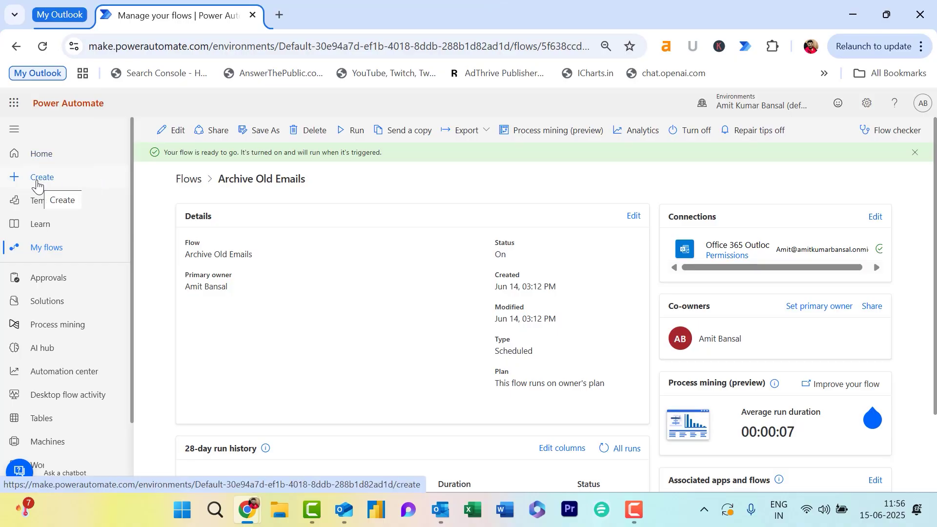
Step: Begin a scheduled cloud flow named 'Archive Old Emails', starting 6/15/25 at 10:00 AM
left_click(38, 186)
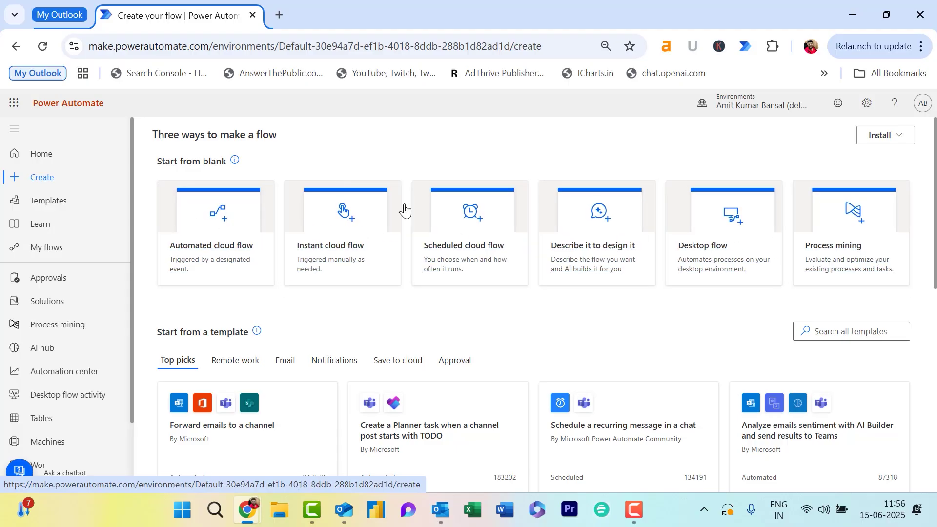
left_click(499, 282)
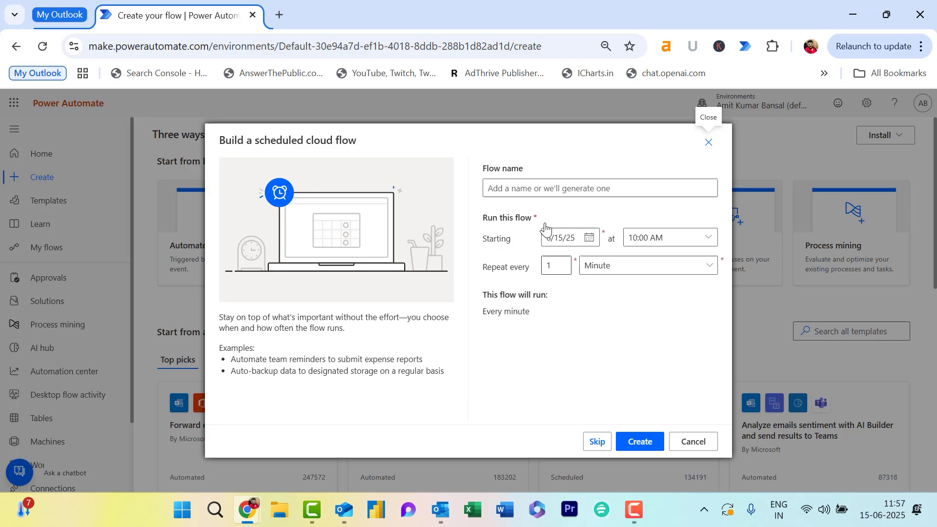
left_click(570, 186)
type("Archive ")
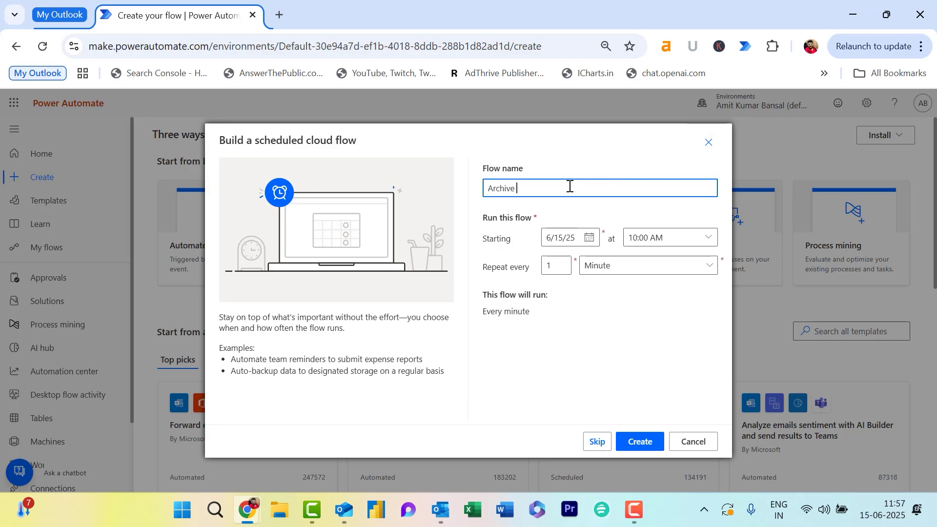
type("Old Emails")
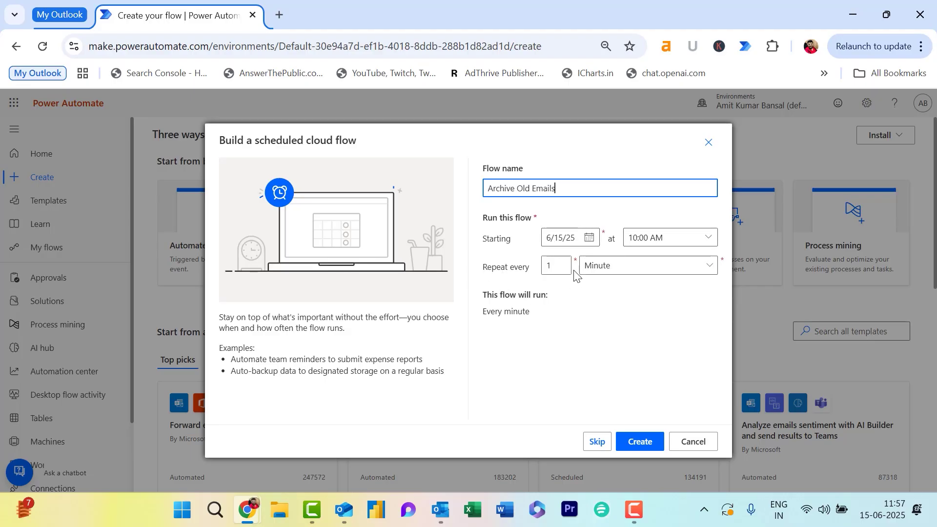
left_click(549, 265)
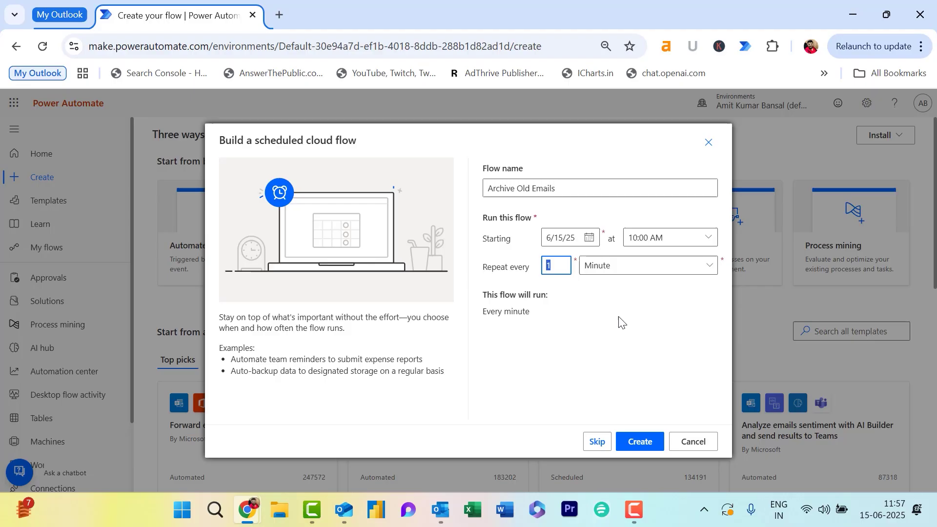
left_click(708, 272)
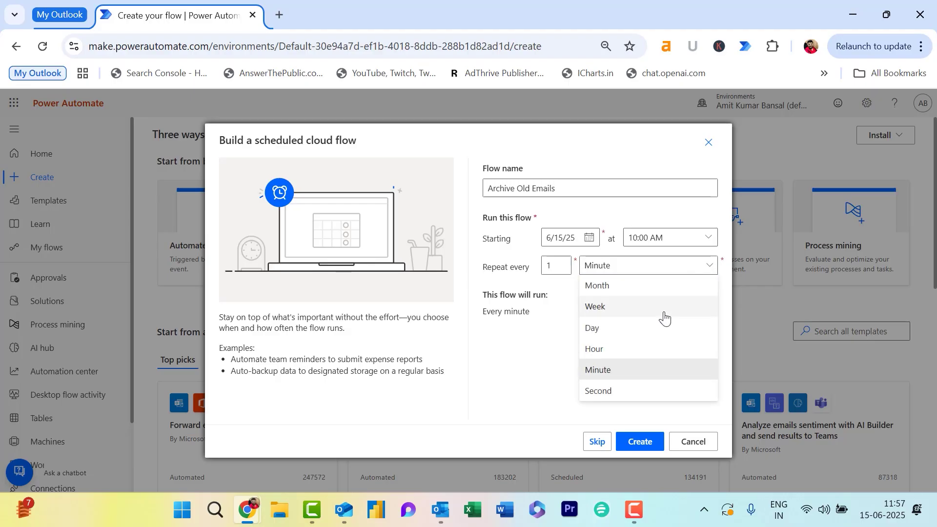
Step: Create the flow with a Recurrence trigger that repeats every day
left_click(645, 335)
left_click(638, 442)
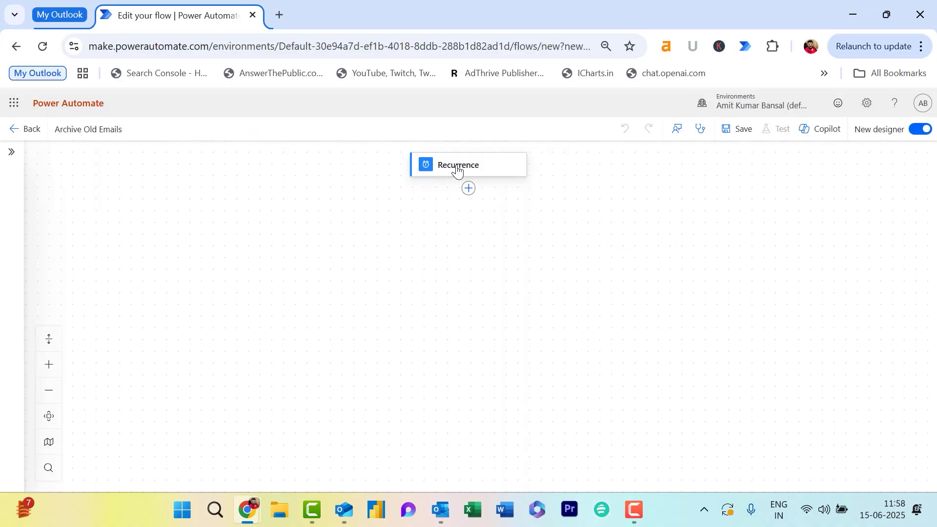
left_click(457, 169)
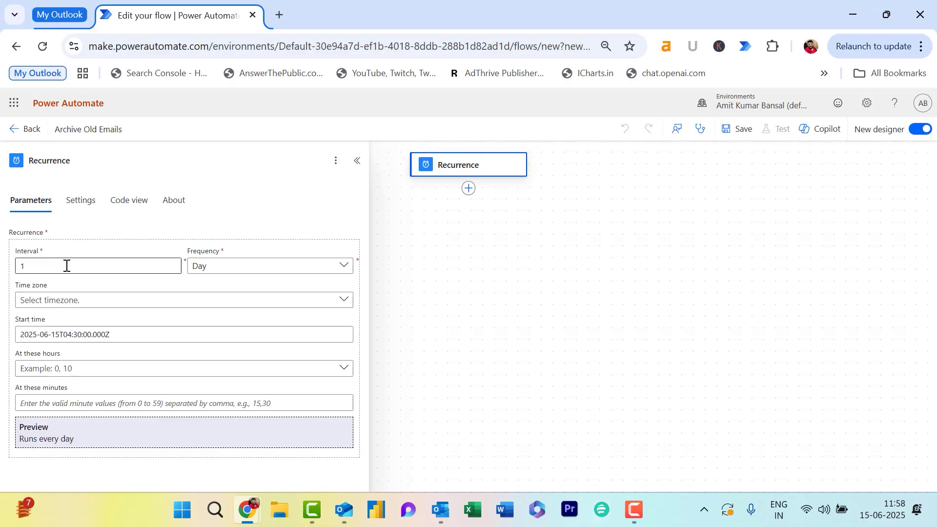
left_click(416, 261)
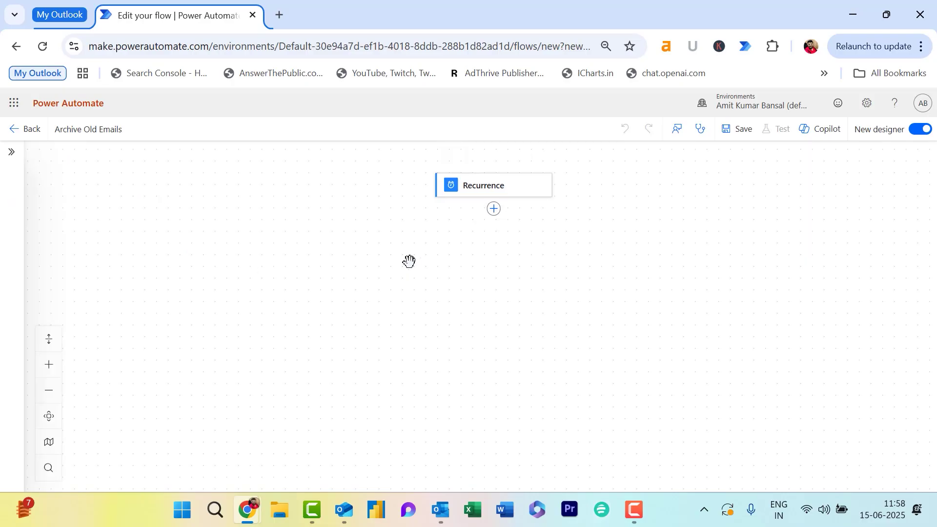
Step: Add an Outlook Get emails (V3) action after the Recurrence trigger
left_click(494, 210)
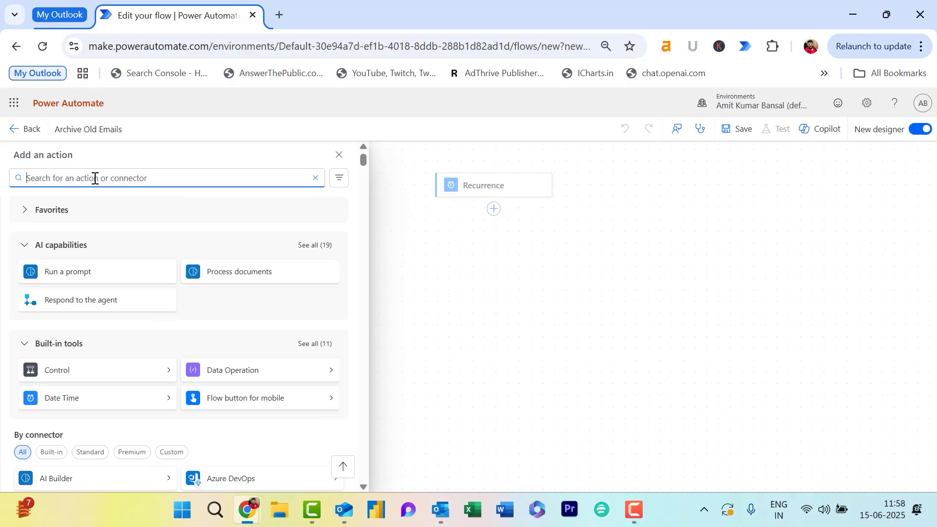
type("gets")
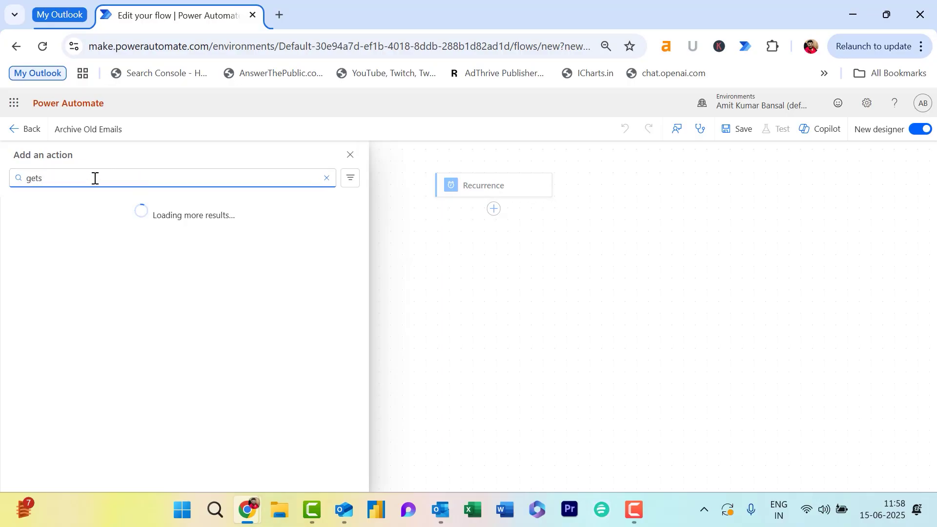
key("BackSpace")
type("emails")
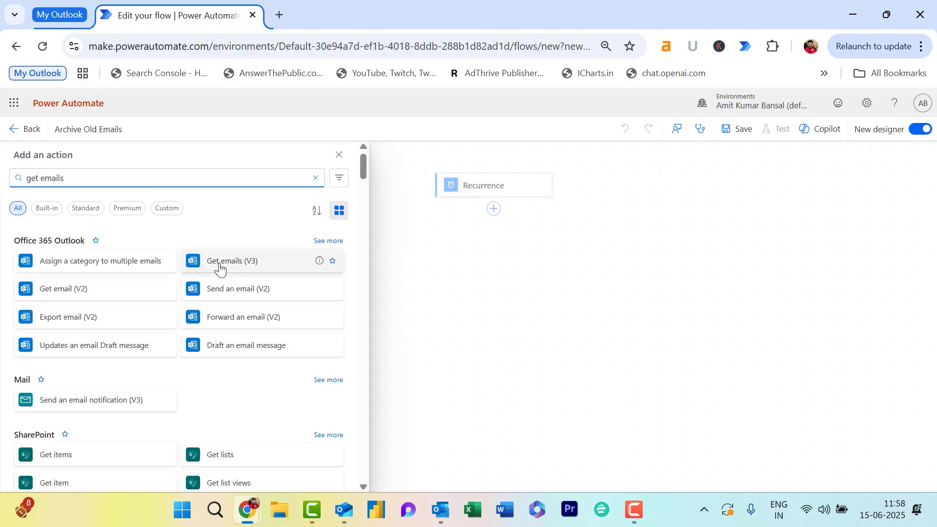
left_click(220, 263)
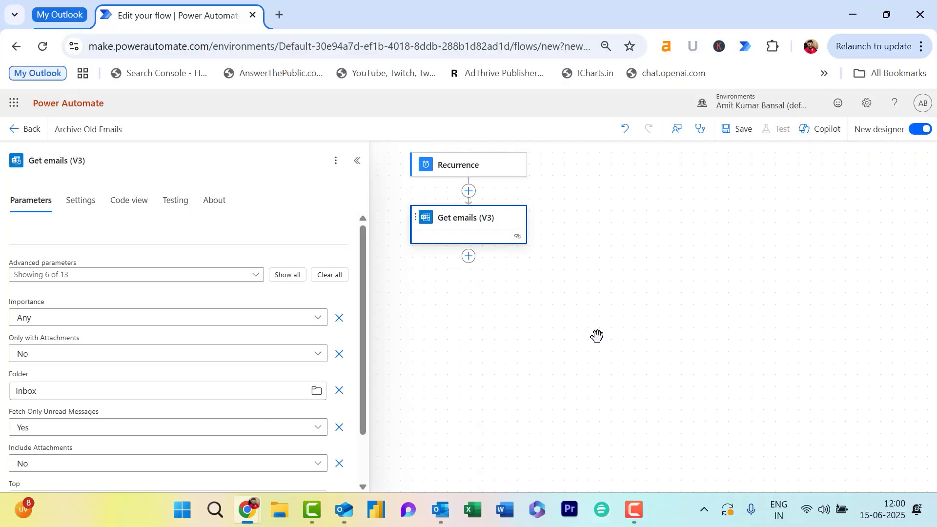
Step: Keep the Inbox folder and change the Top value from 10 to 100
left_click(71, 389)
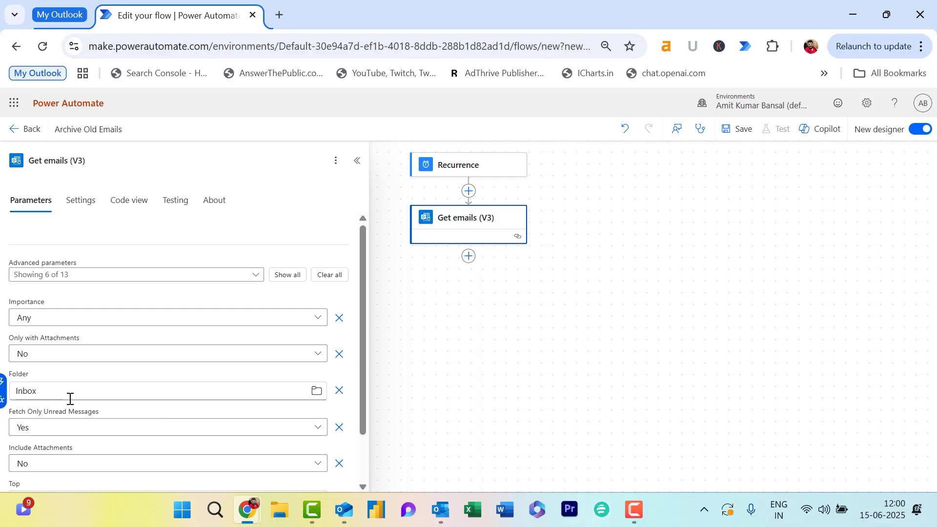
scroll(69, 399, "down", 1)
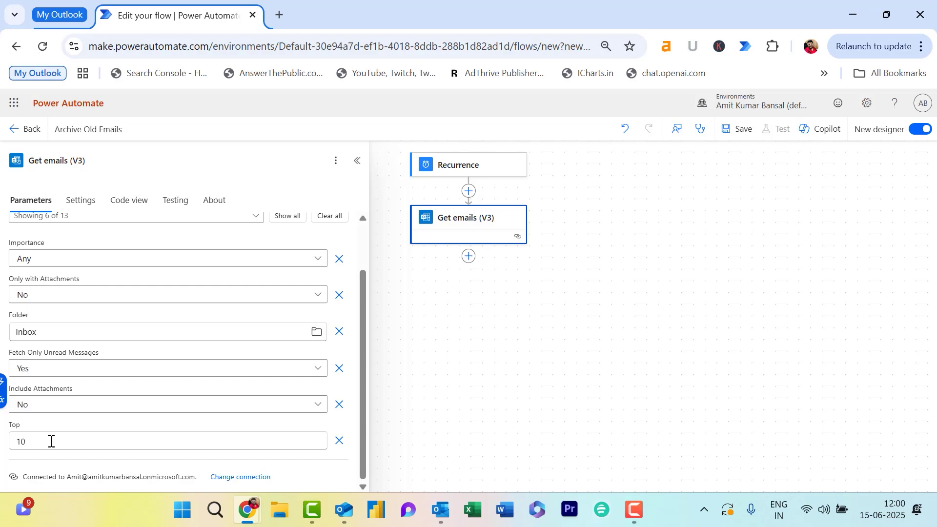
left_click_drag(46, 441, 0, 448)
type("100")
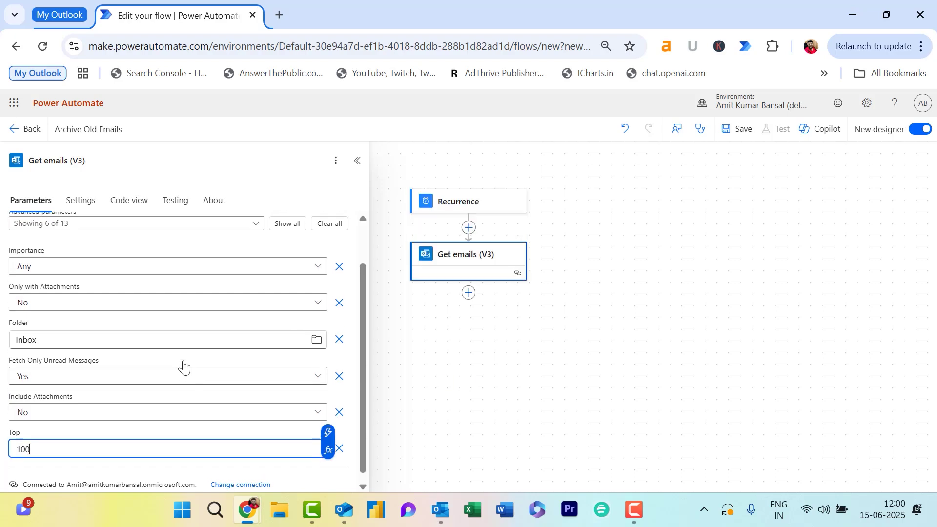
scroll(183, 367, "up", 1)
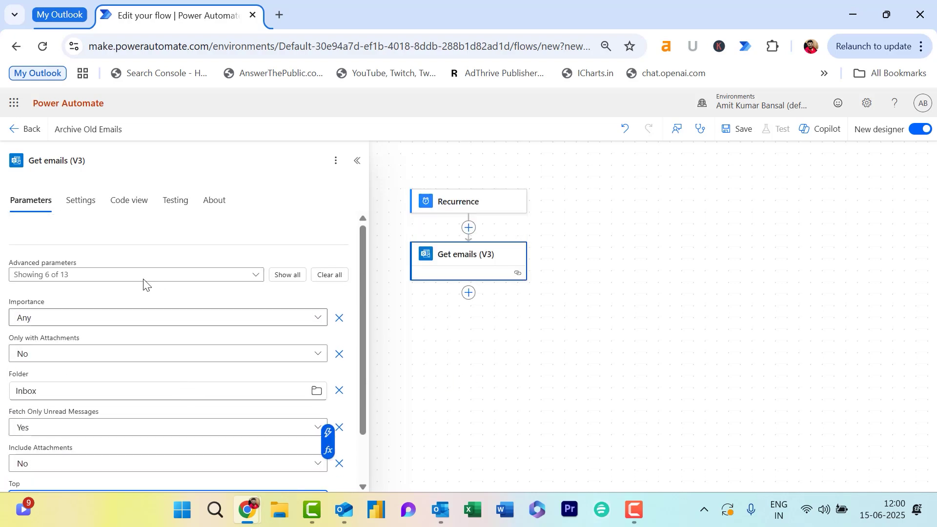
Step: Remove the Importance, Only with Attachments, Fetch Only Unread Messages and Include Attachments parameters
left_click(340, 322)
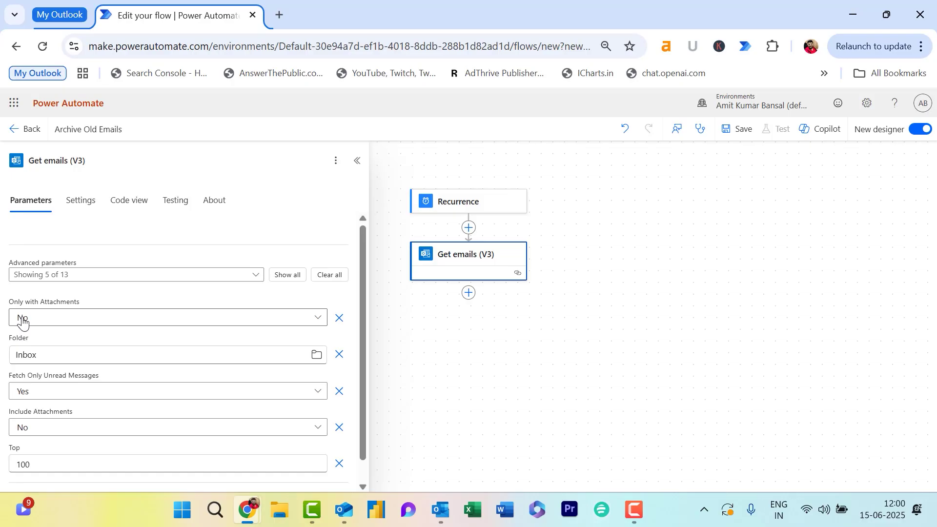
left_click(340, 319)
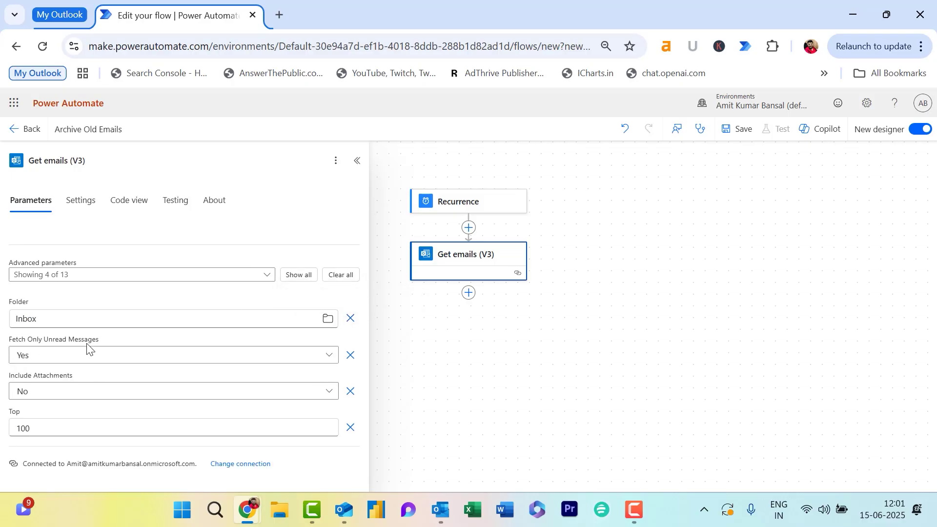
left_click(352, 357)
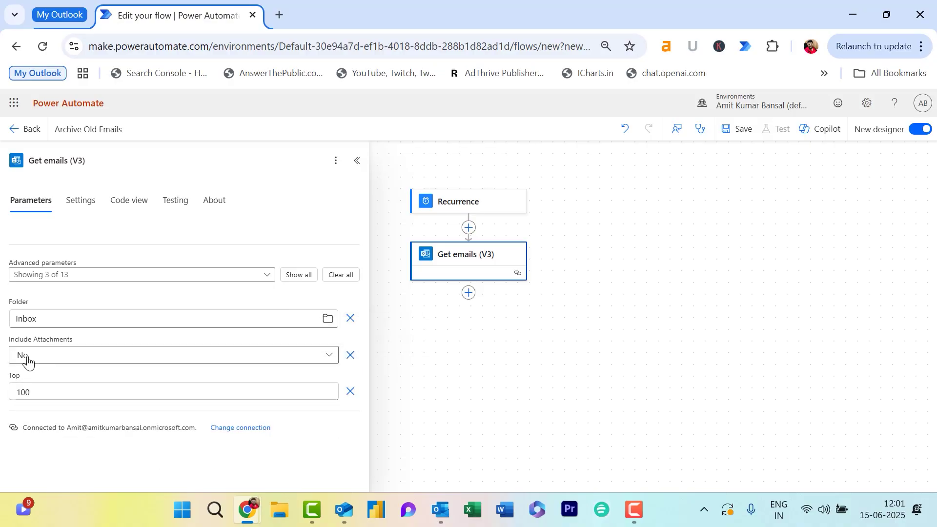
left_click(351, 356)
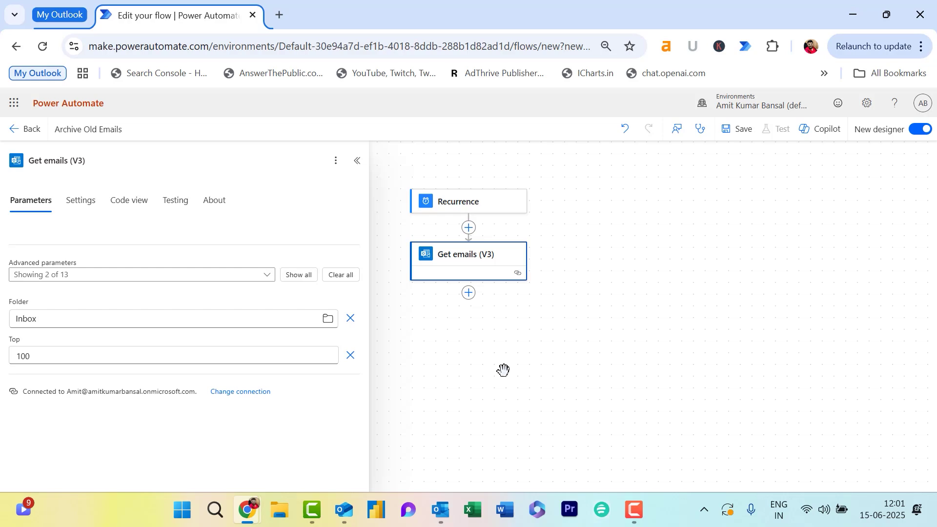
Step: Change the Top value to 1000 and close the Get emails settings
left_click(83, 359)
type("0")
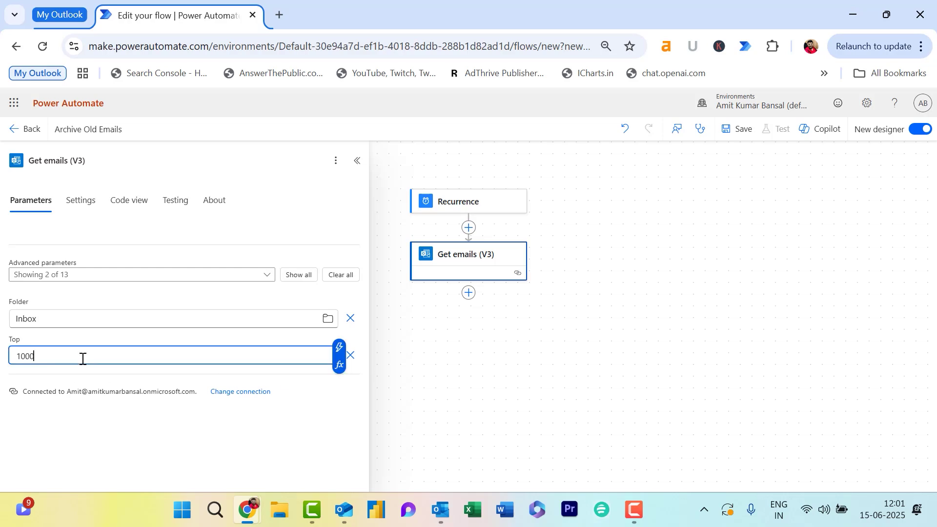
left_click(544, 370)
left_click(527, 374)
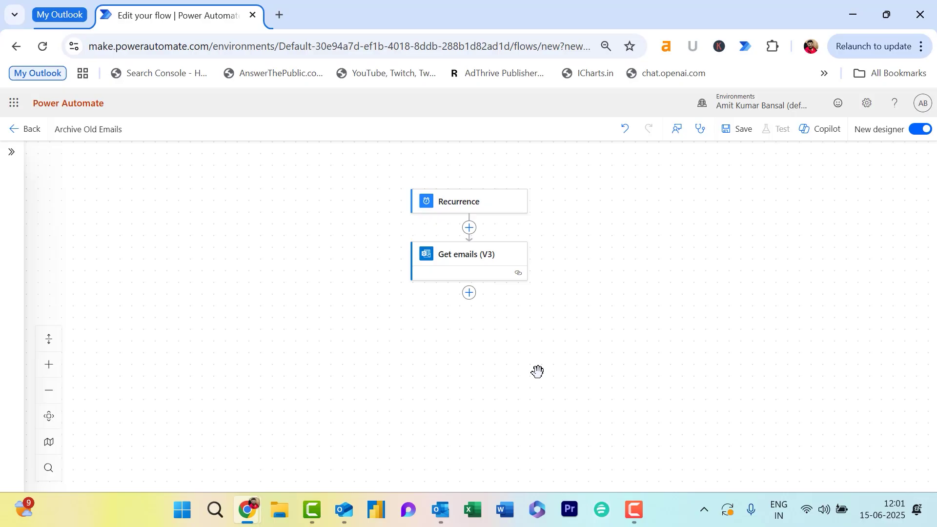
Step: Add an Apply to each loop iterating over the body/value output of Get emails (V3)
left_click(470, 293)
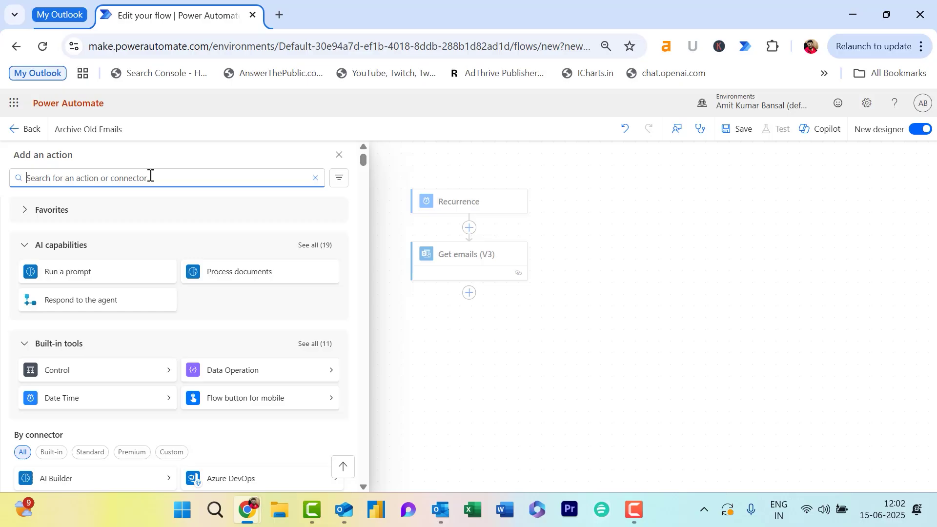
type("a")
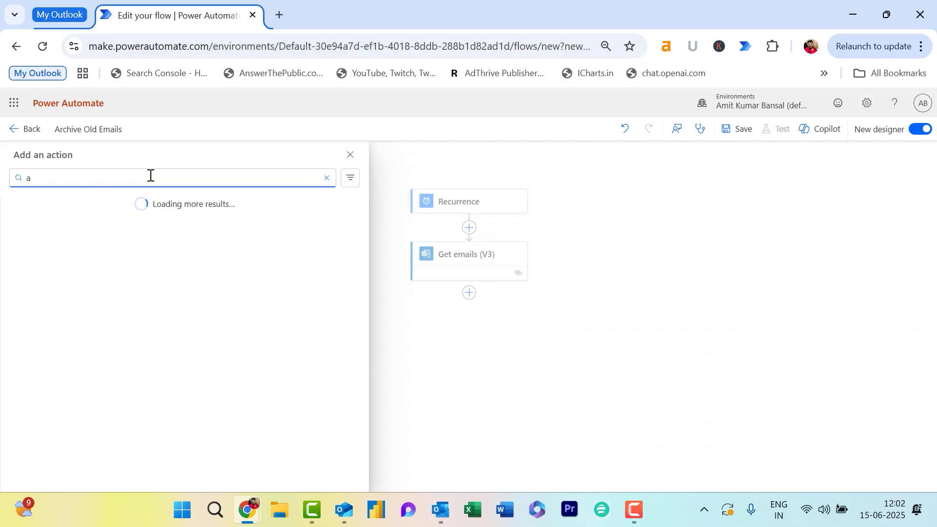
type("apply to wach")
left_click(87, 234)
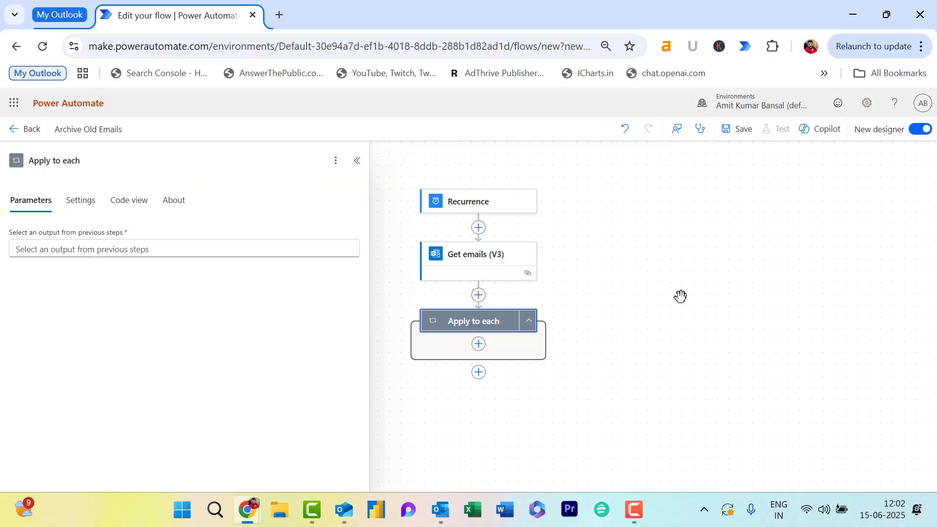
left_click(100, 246)
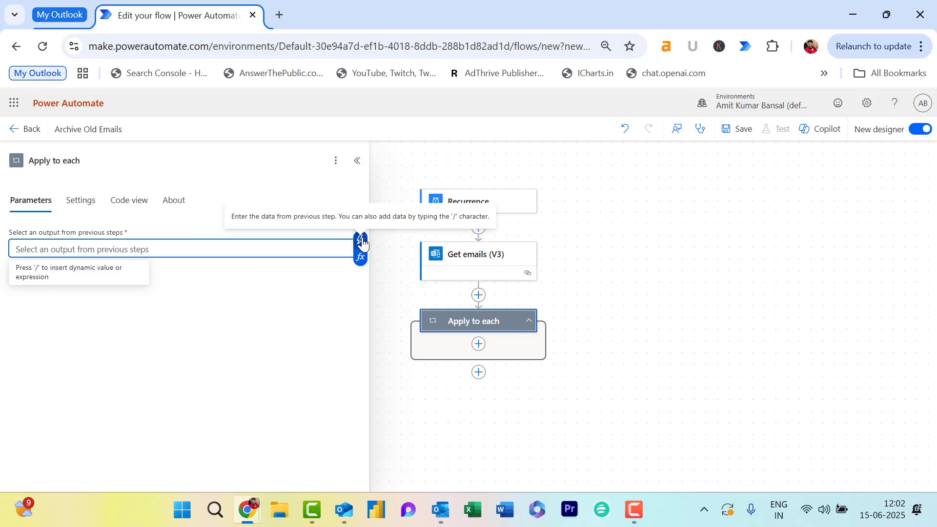
left_click(361, 241)
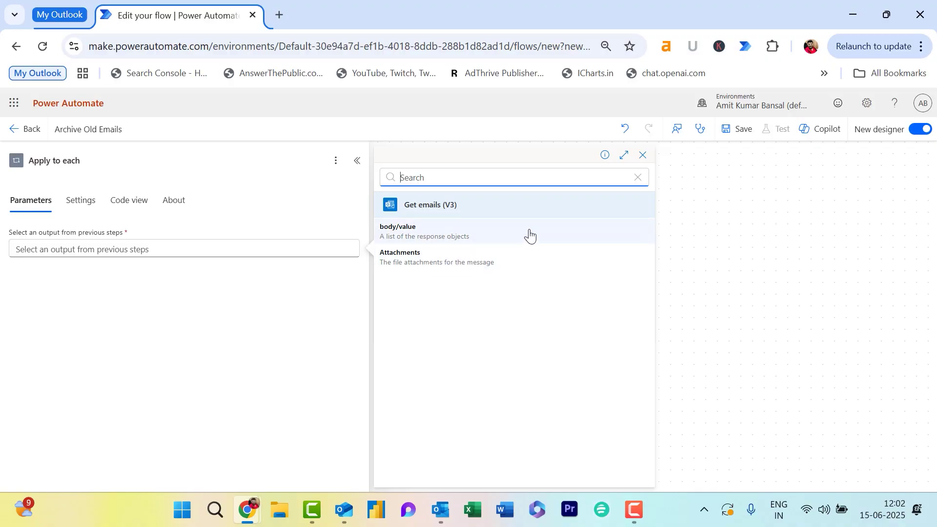
left_click(472, 238)
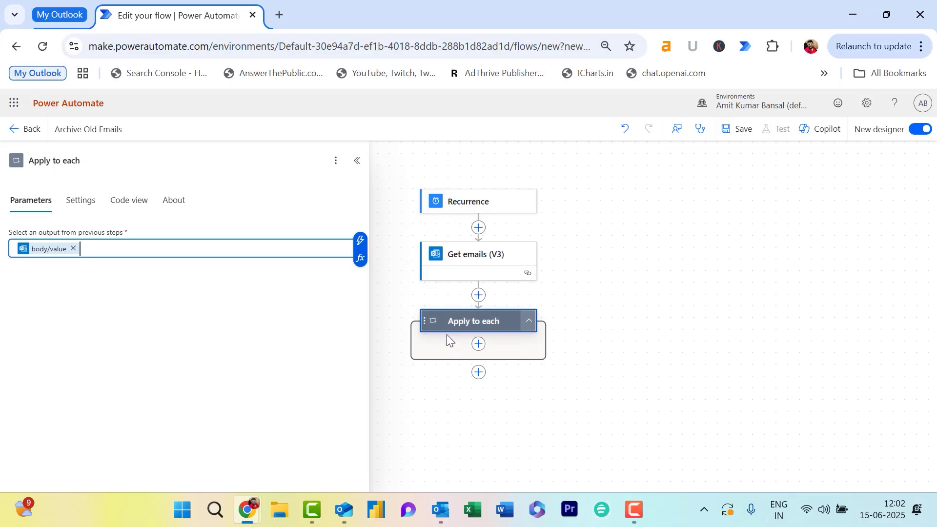
left_click(479, 344)
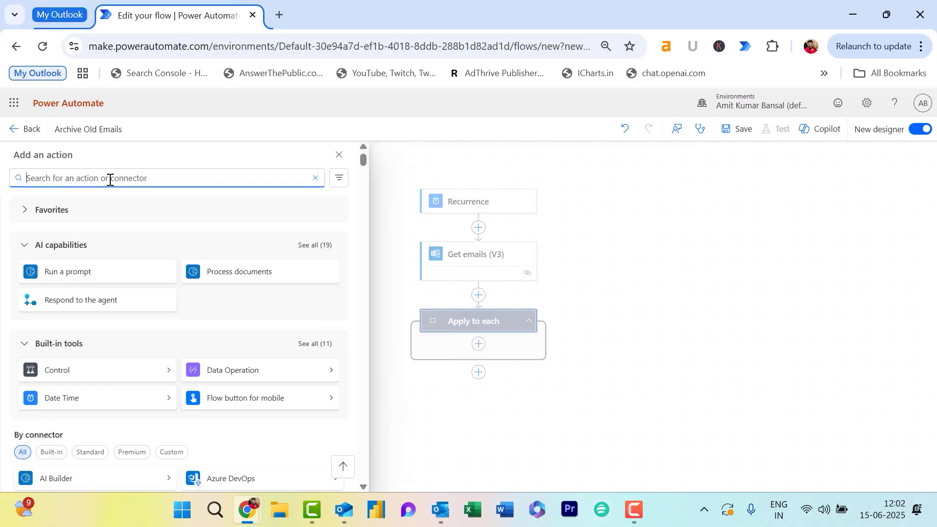
Step: Add a Control > Condition action inside the Apply to each loop
type("addt")
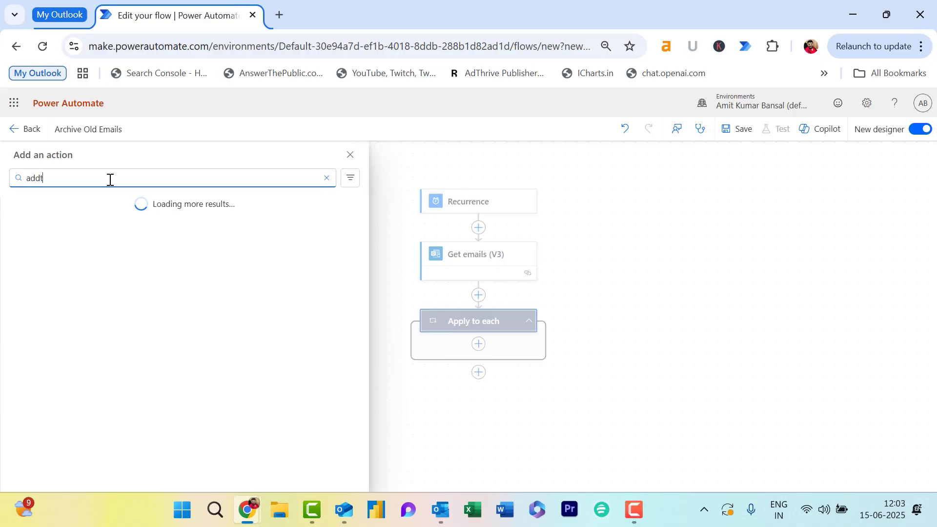
type("ion")
key("ctrl+a")
type("condition")
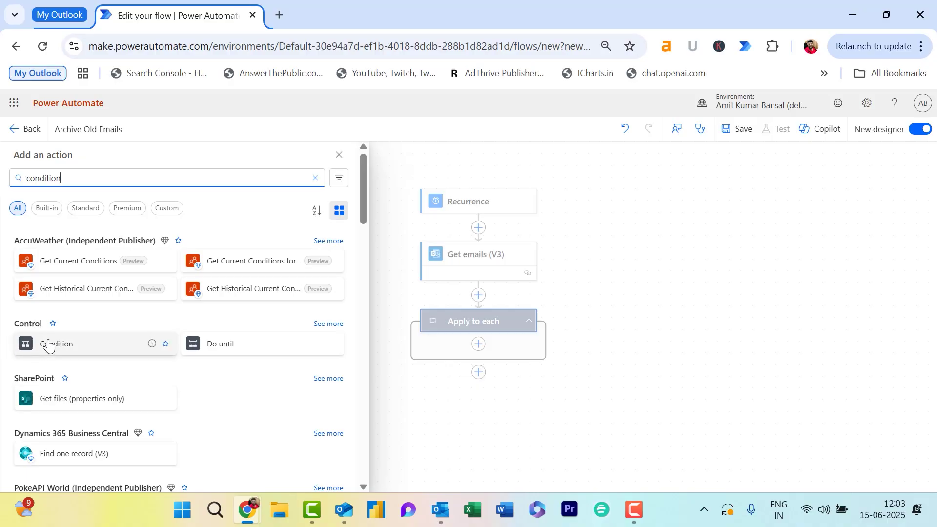
left_click(326, 326)
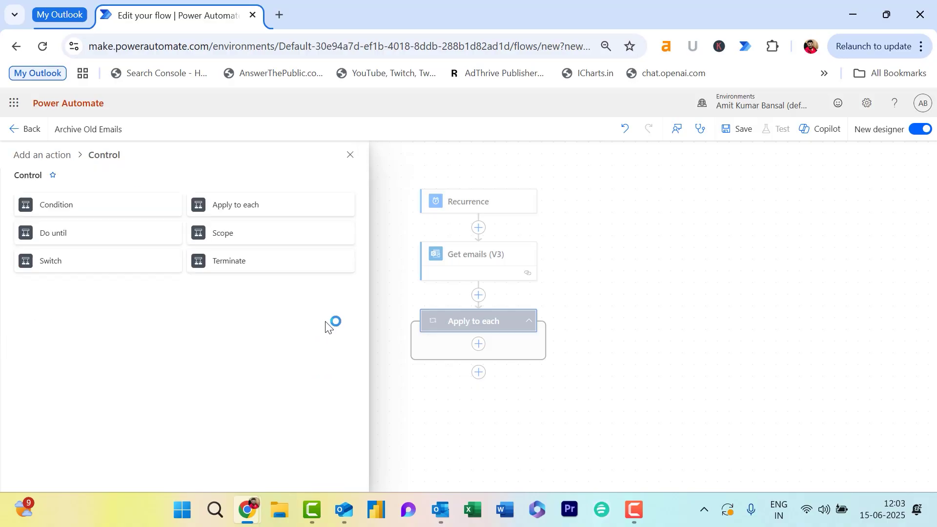
left_click(65, 211)
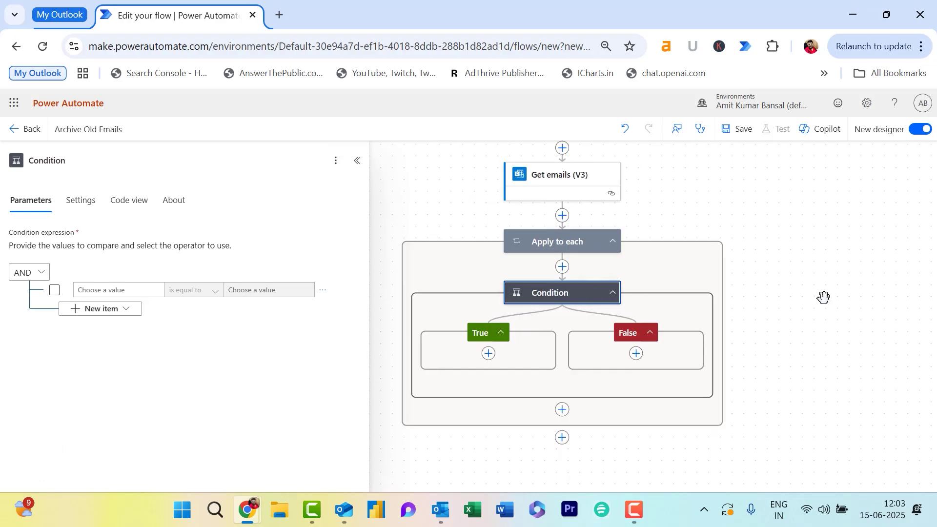
scroll(531, 247, "up", 1)
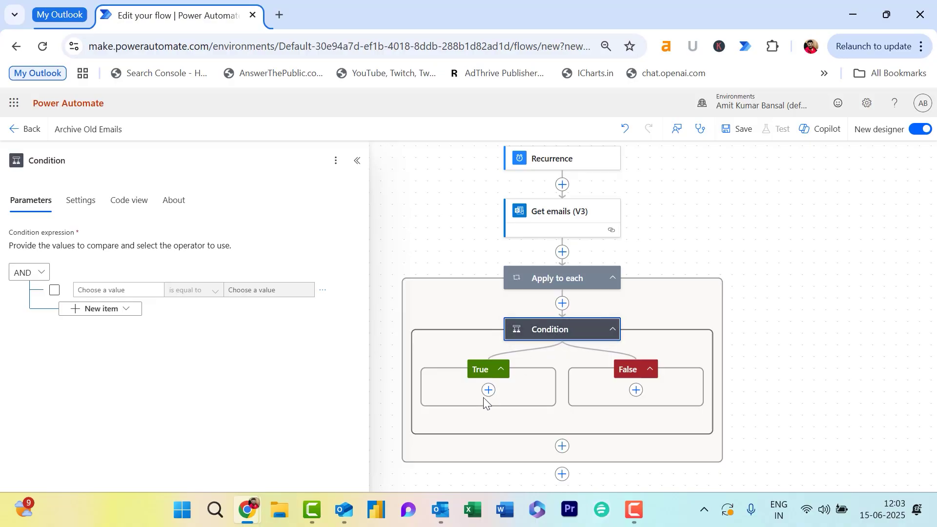
left_click_drag(799, 318, 824, 238)
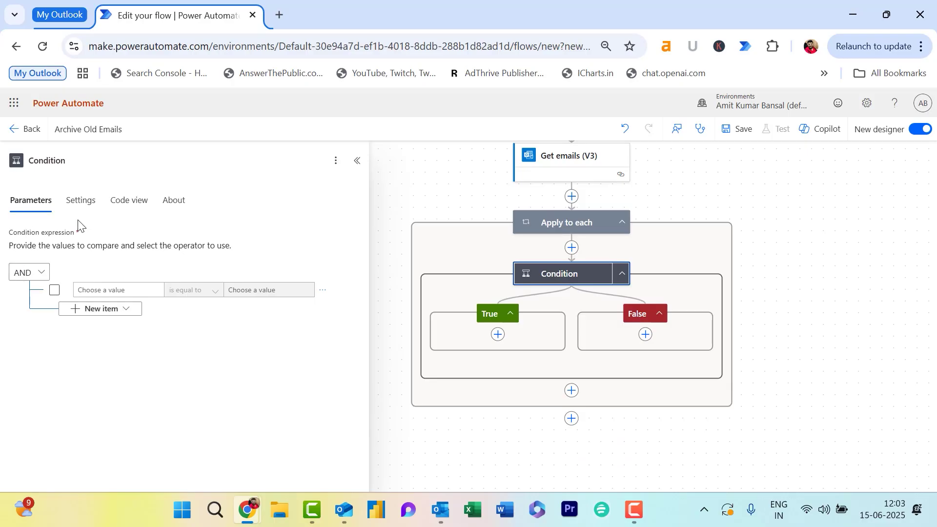
Step: Set the condition's first value to the expression item()?['receivedDateTime']
left_click(96, 290)
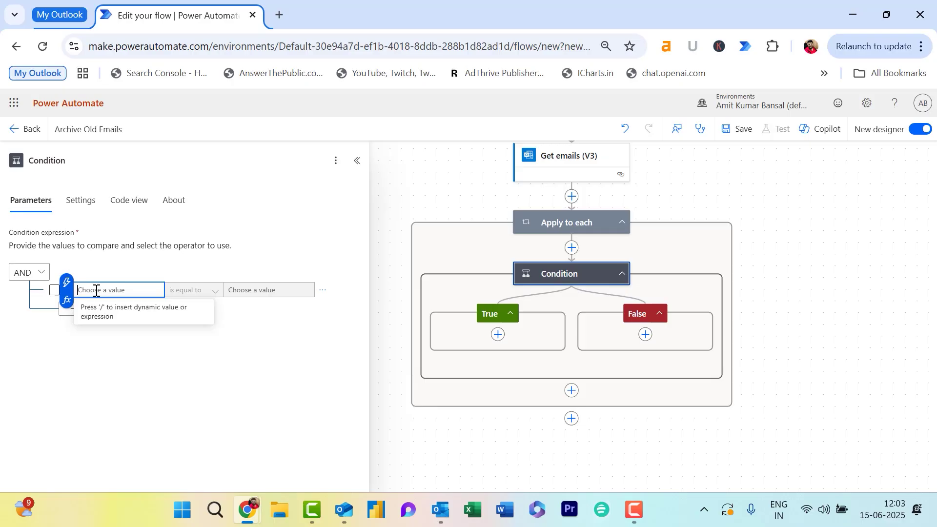
left_click(67, 300)
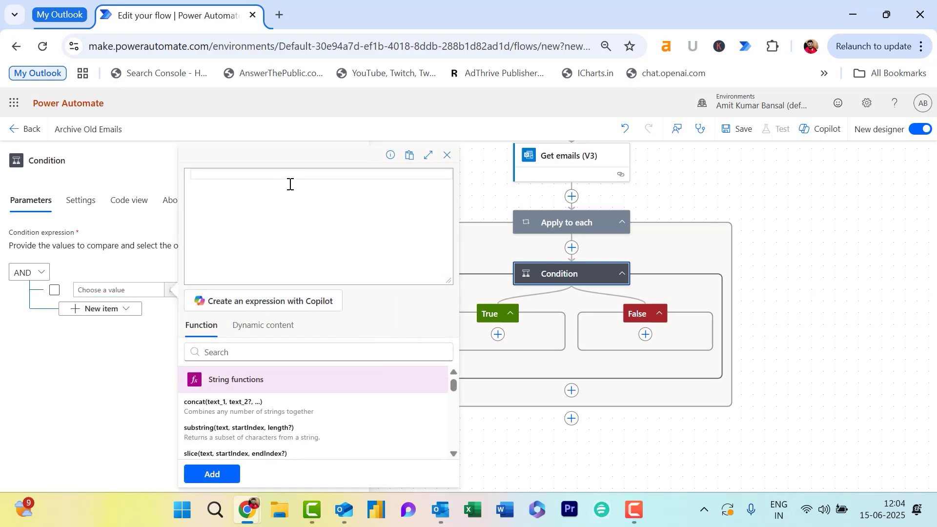
type("ite")
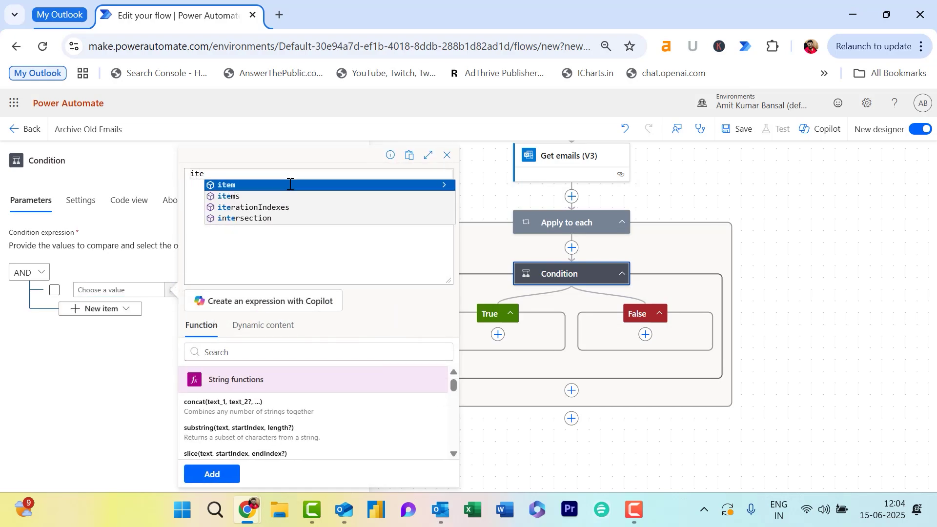
key("Tab")
type("?'receiveddate")
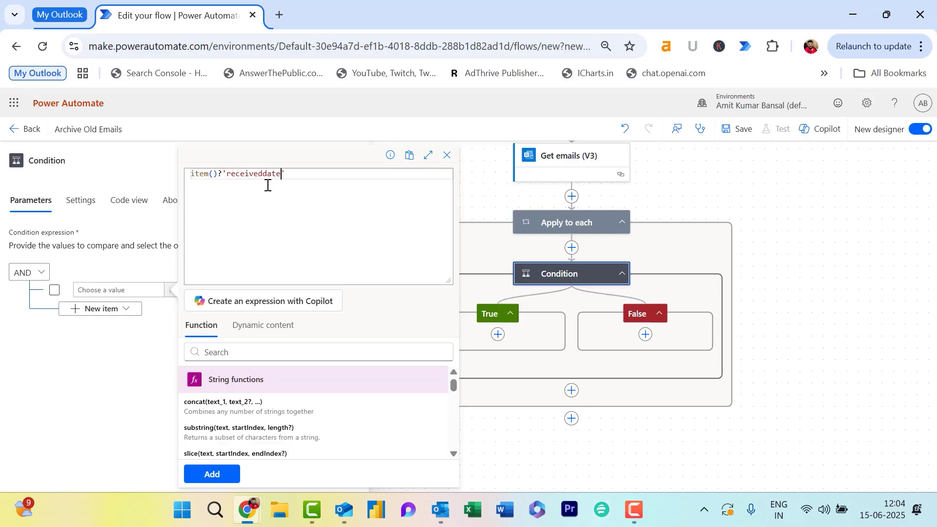
key("BackSpace")
key("BackSpace")
key("BackSpace")
key("BackSpace")
type("DateTime")
type("[")
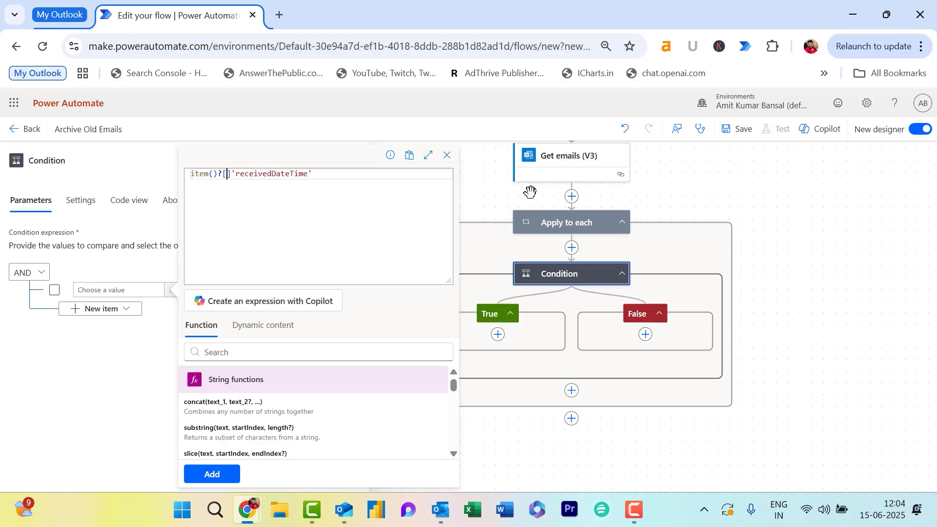
key("Delete")
key("End")
type("]")
left_click(212, 474)
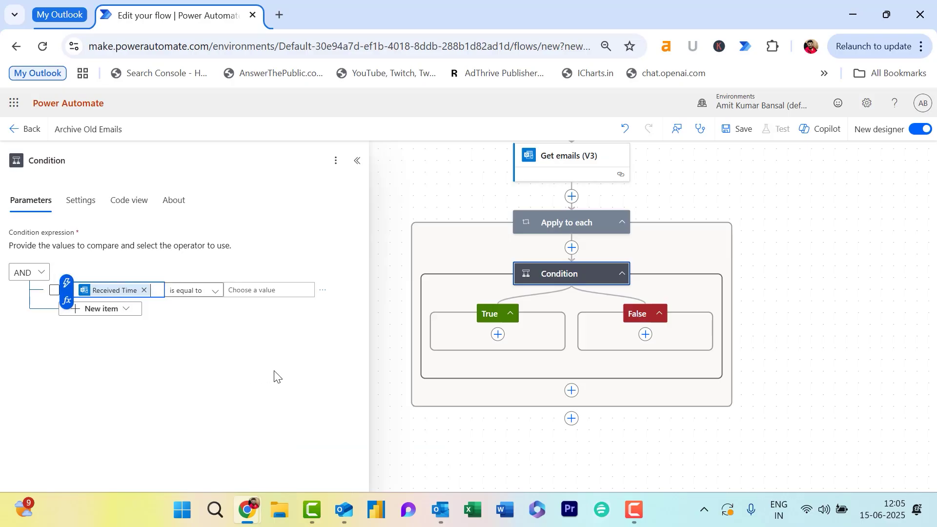
Step: Choose 'is less or equal to' as the condition's comparison operator
left_click(215, 294)
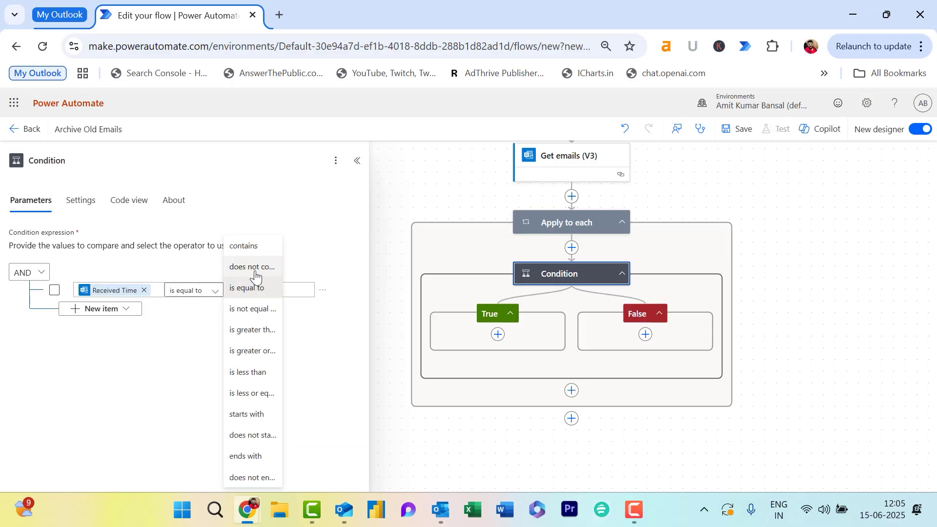
left_click(251, 393)
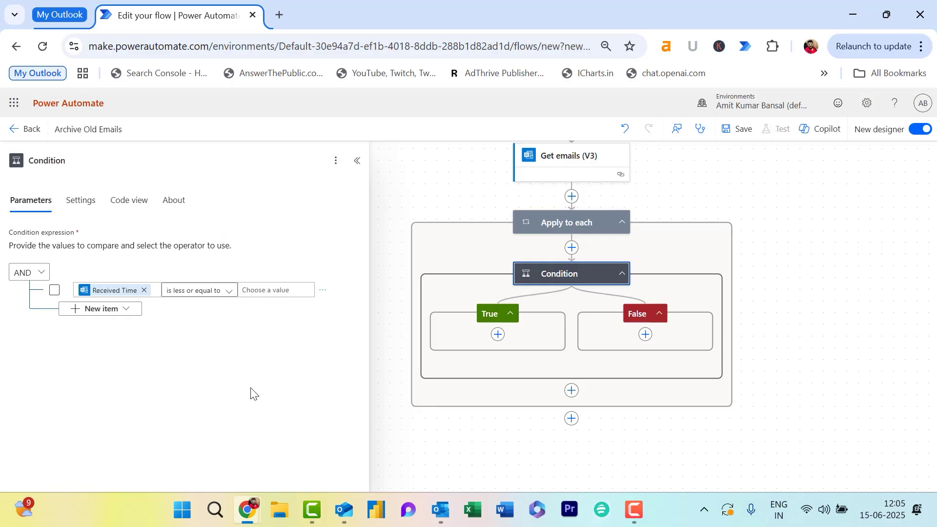
left_click(267, 290)
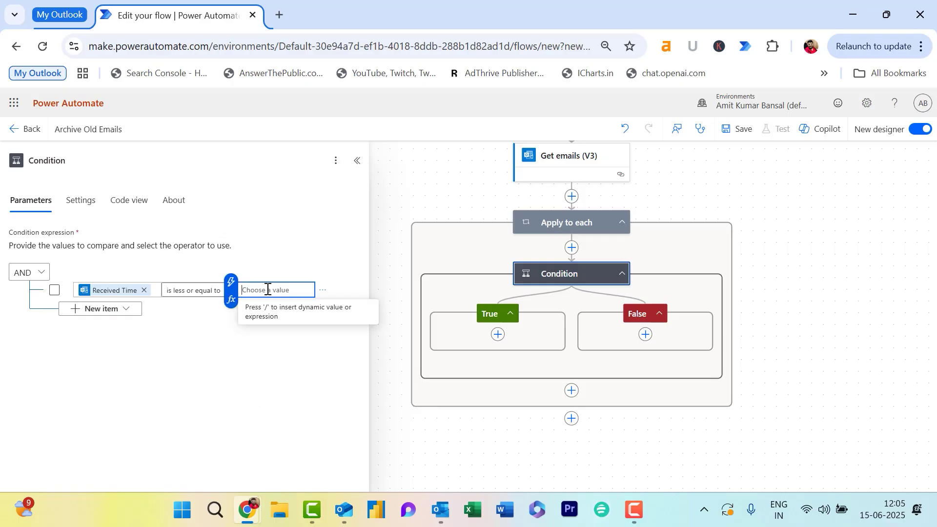
Step: Enter addDays(utcNow(),-365) as the condition's comparison value
left_click(231, 299)
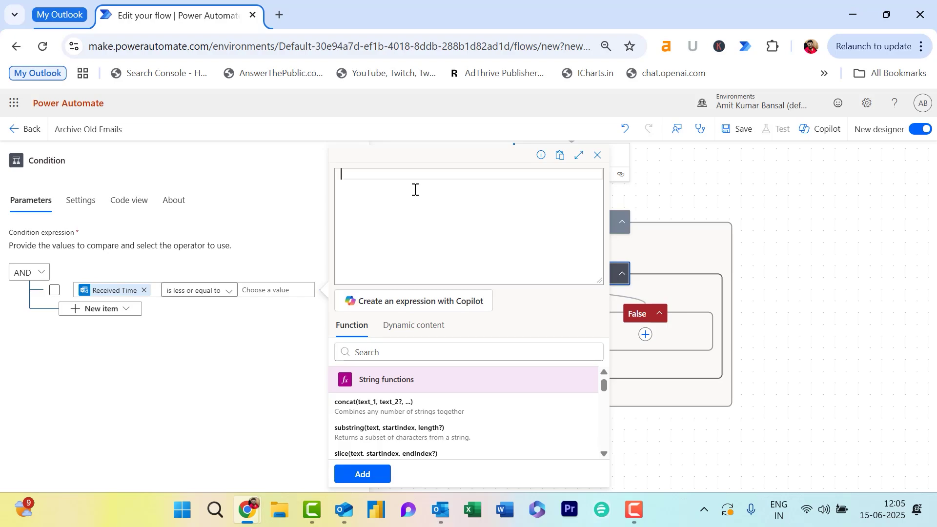
type("add")
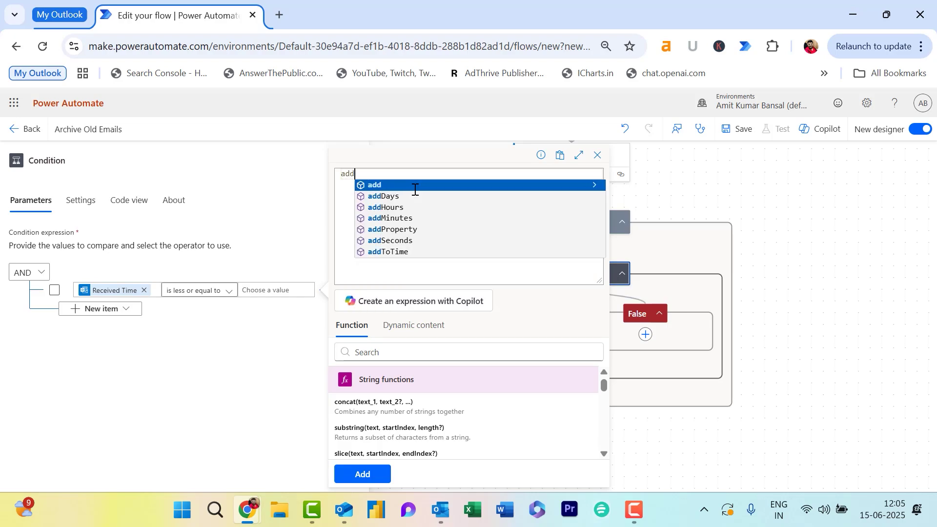
type("D")
left_click(415, 185)
type("utc")
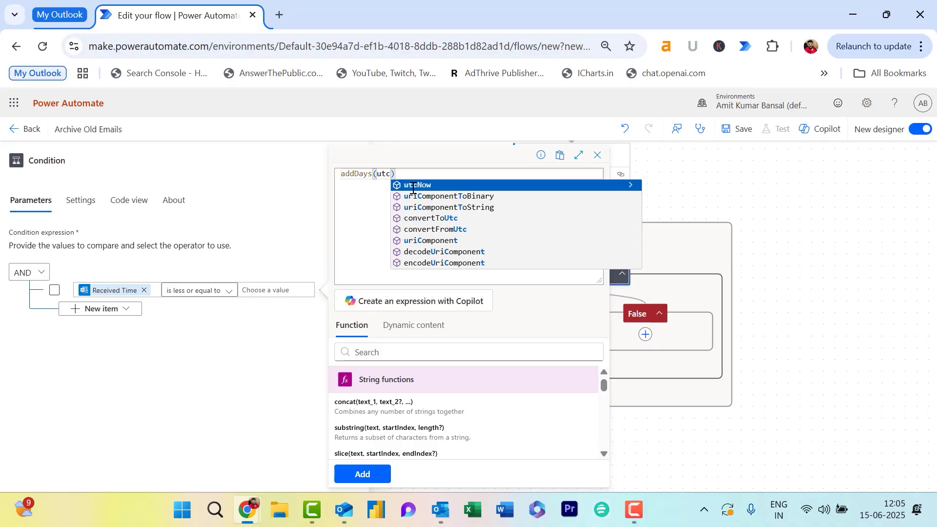
left_click(413, 185)
type(",")
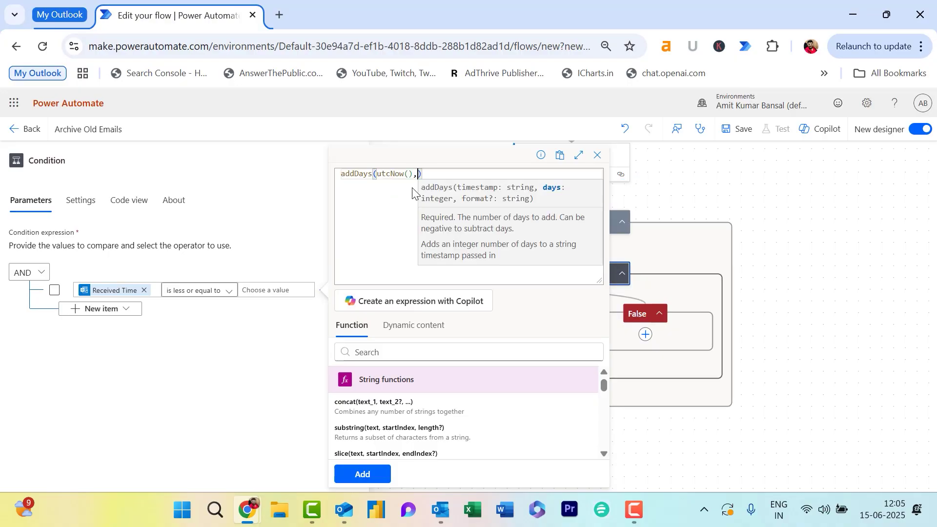
type("-365")
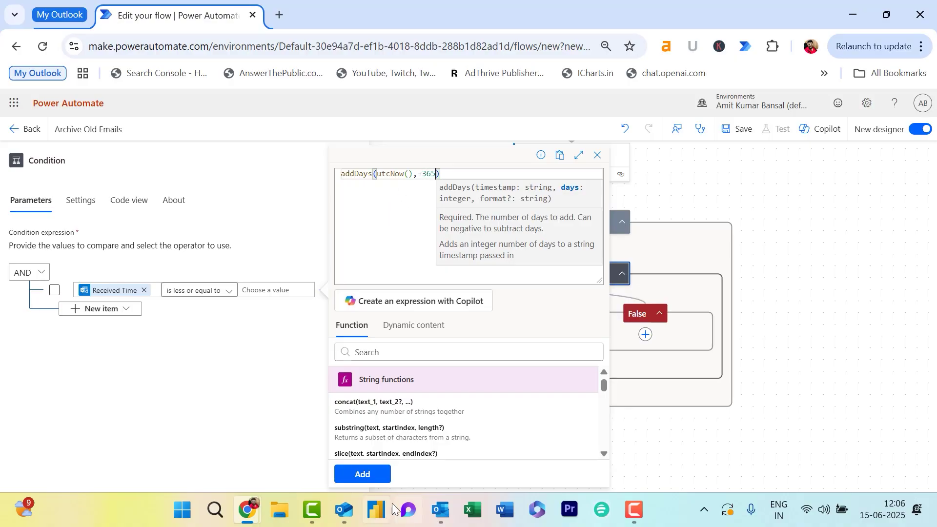
left_click(370, 474)
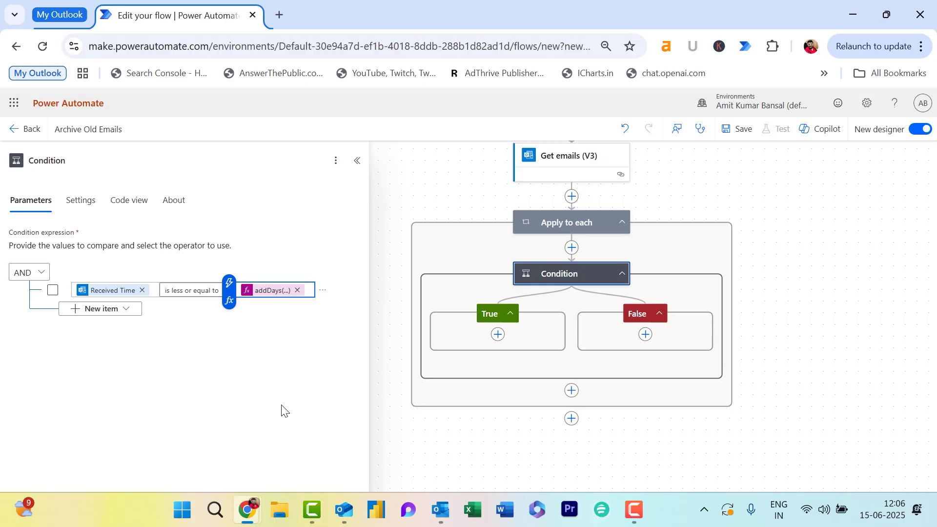
left_click(840, 352)
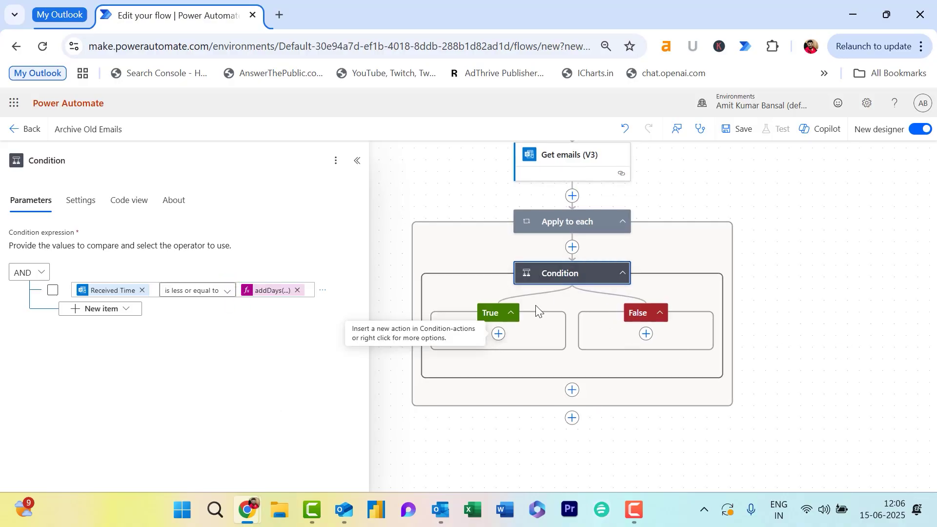
Step: Add a Move email (V2) action under True using the Get emails Message Id
left_click(498, 335)
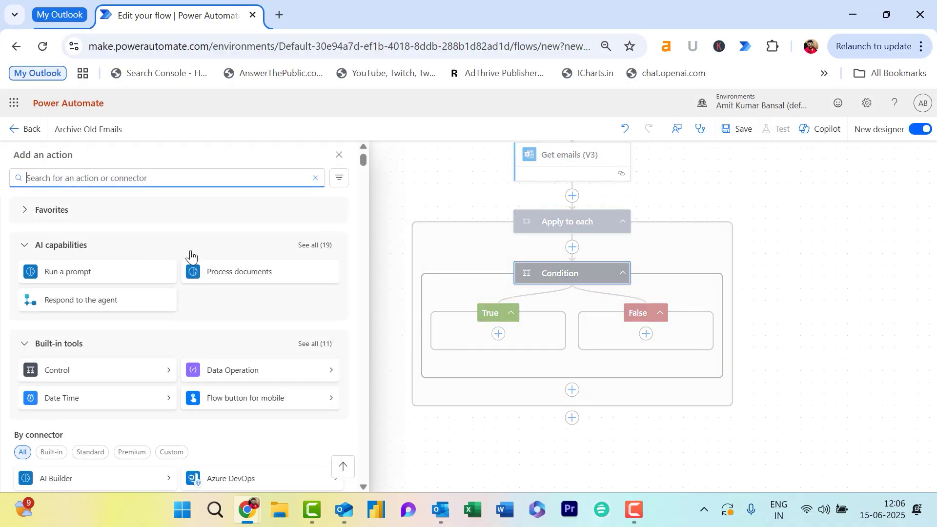
type("move")
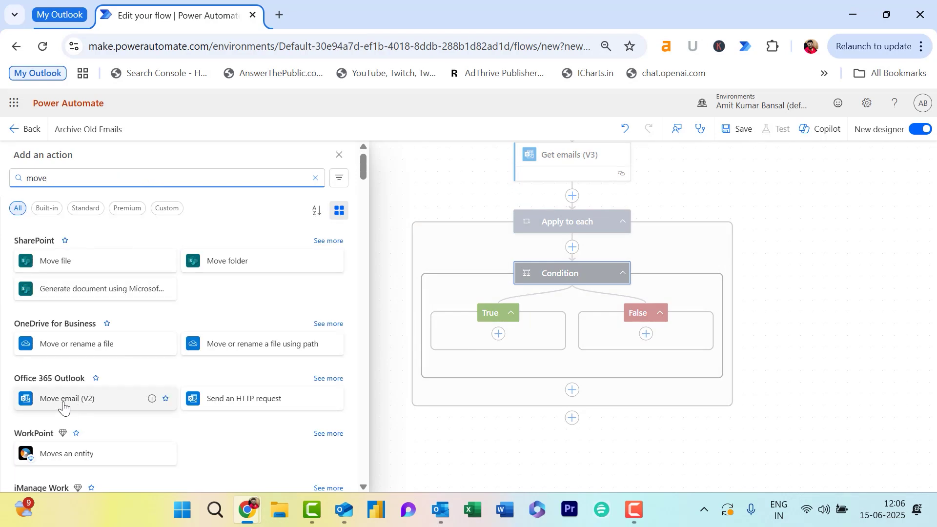
left_click(62, 399)
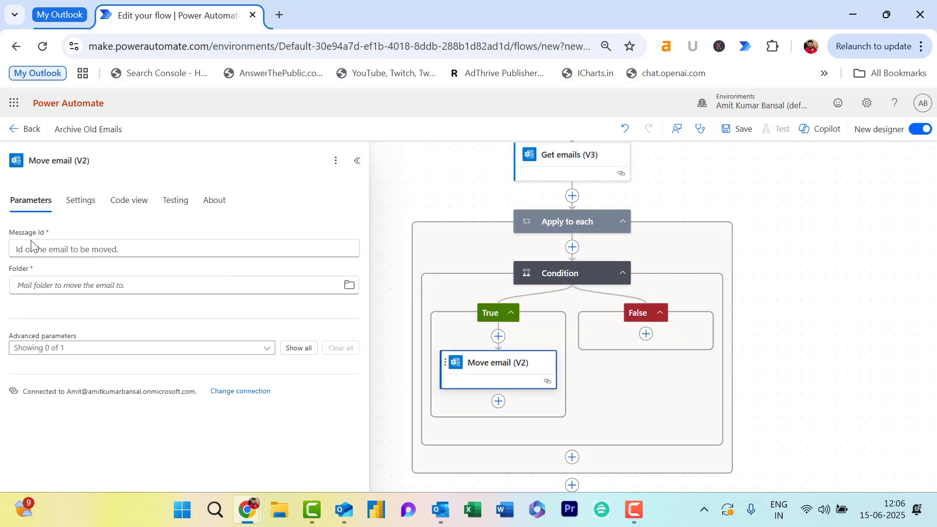
left_click(45, 250)
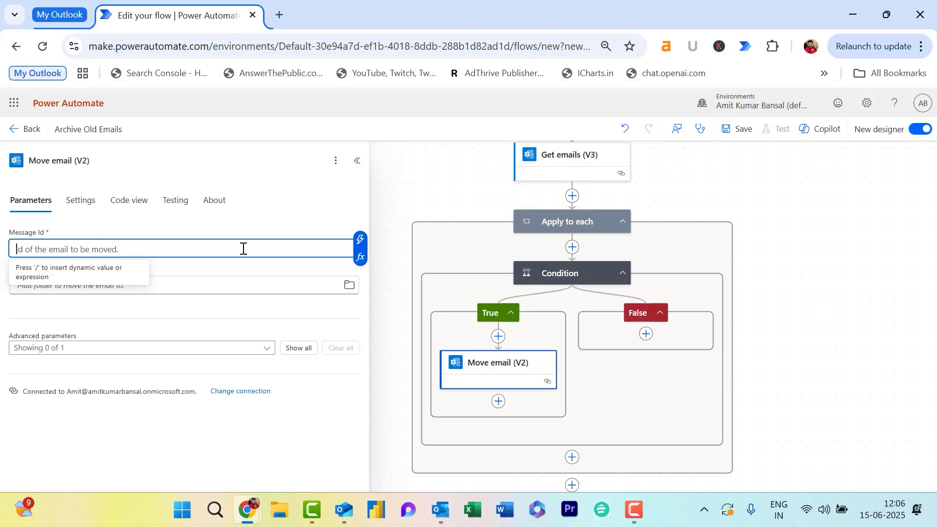
left_click(360, 239)
left_click(627, 205)
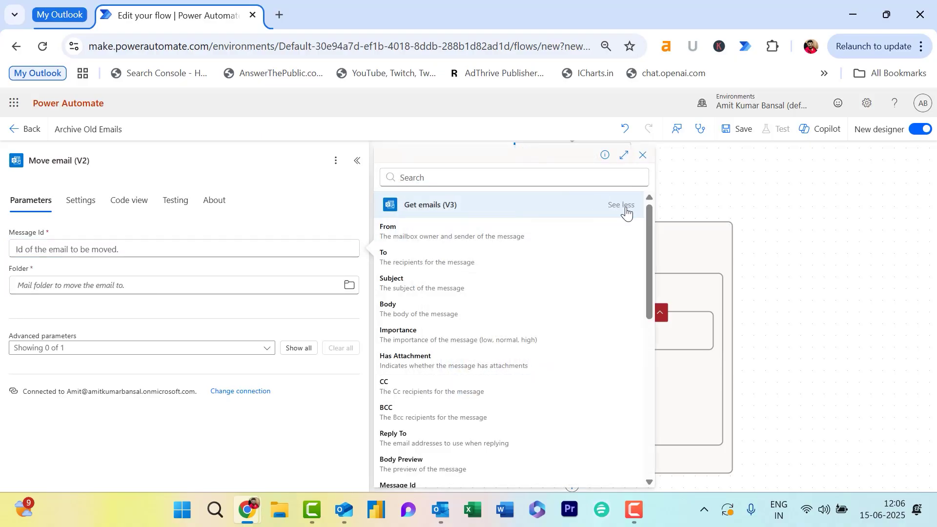
scroll(554, 376, "down", 3)
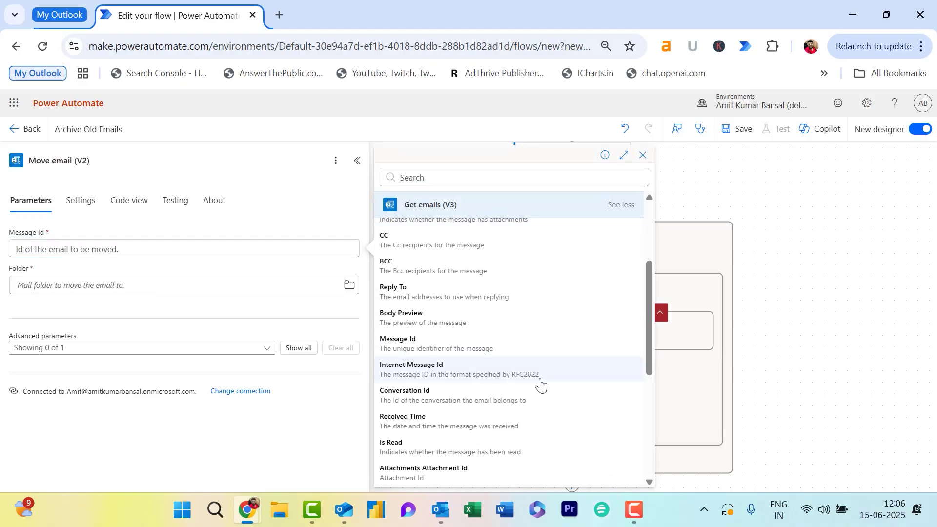
left_click(444, 349)
Step: Set Archive as the destination folder and save the flow
left_click(84, 285)
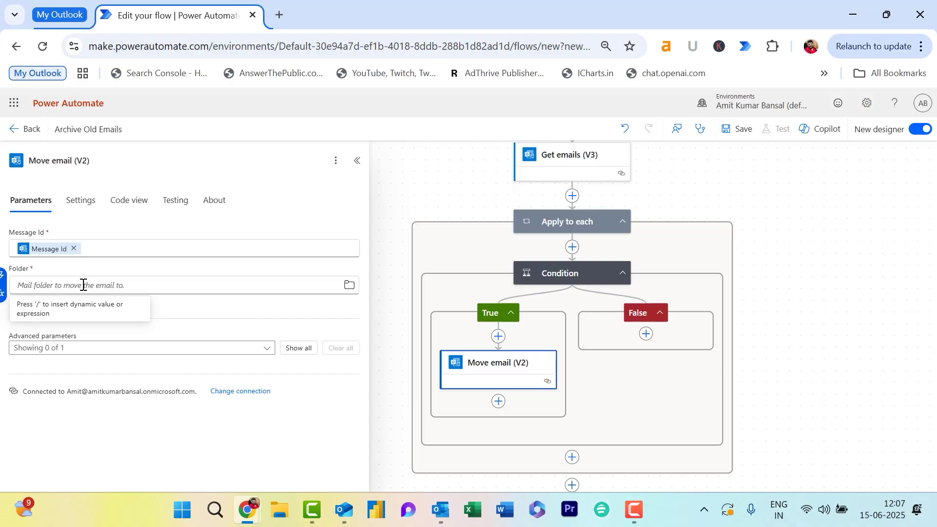
left_click(350, 286)
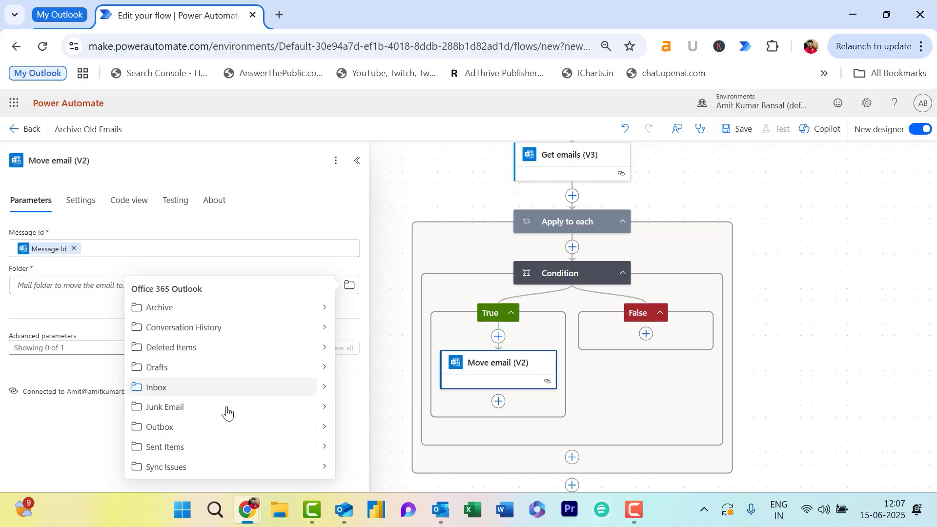
left_click(167, 311)
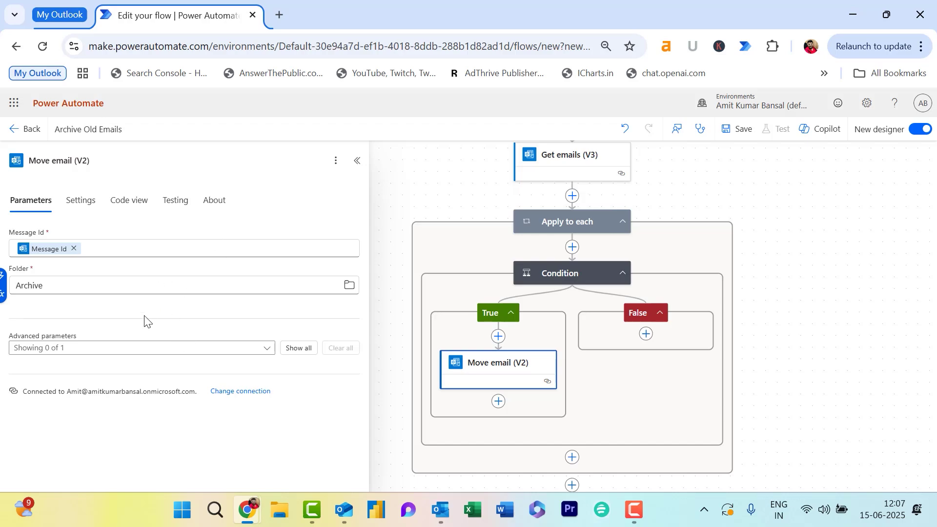
left_click(743, 129)
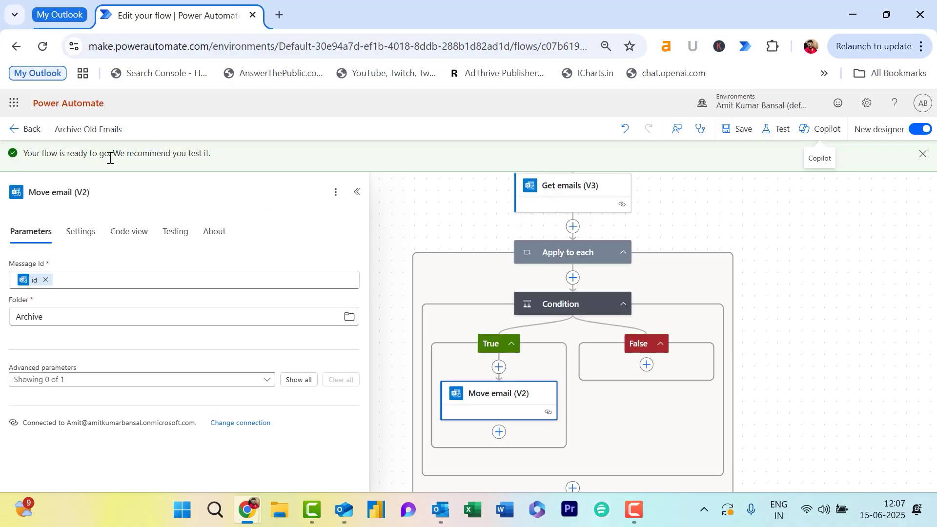
Step: Run a manual test of the Archive Old Emails flow
left_click(778, 140)
left_click(728, 161)
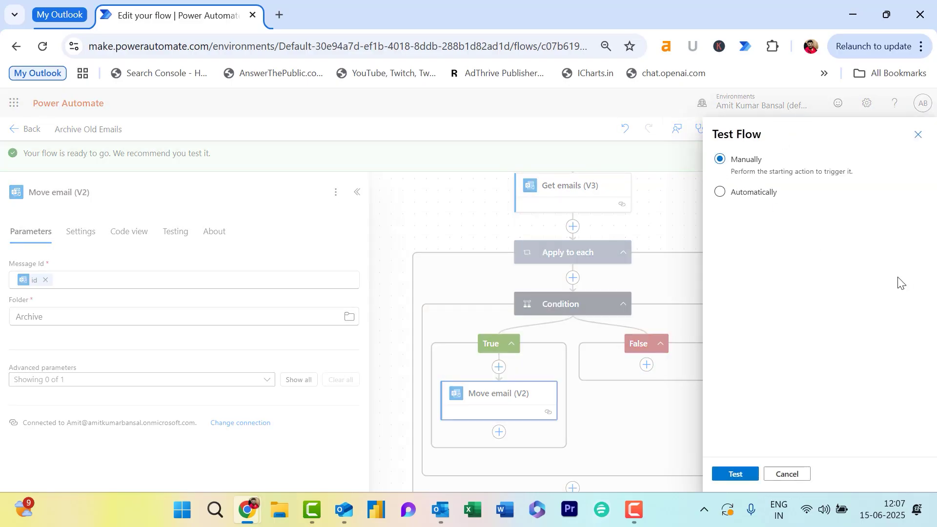
left_click(736, 477)
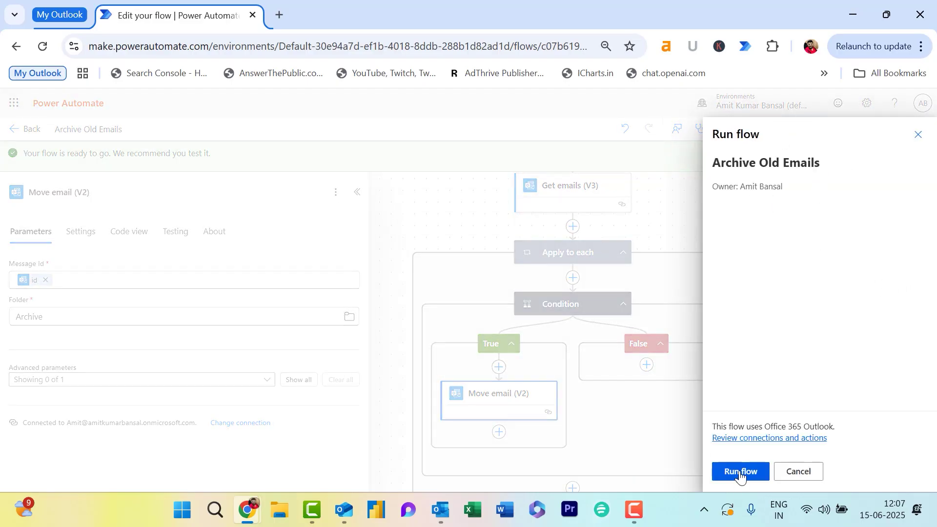
left_click(741, 472)
left_click(733, 472)
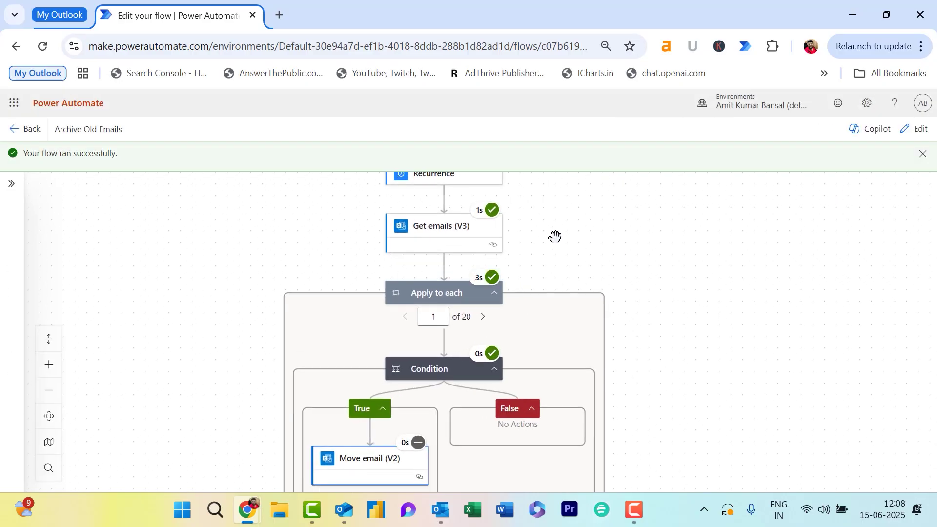
scroll(571, 244, "up", 1)
scroll(608, 254, "down", 3)
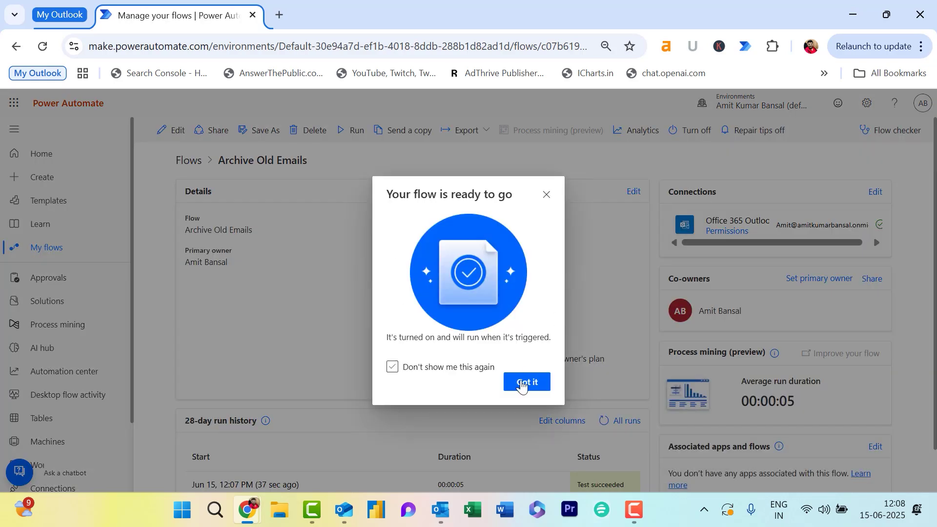
Step: Dismiss the flow-ready notice, confirm the successful run, and switch to Outlook
left_click(392, 367)
left_click(527, 382)
scroll(517, 391, "down", 1)
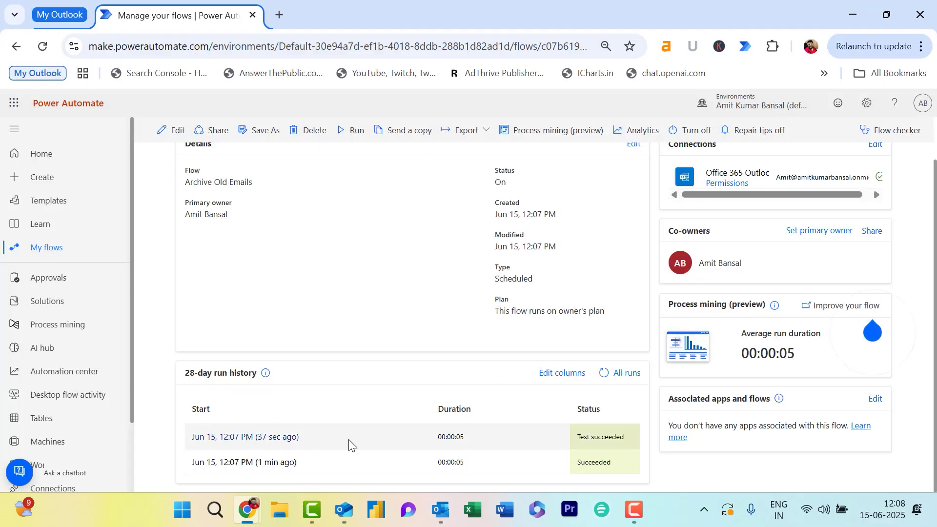
left_click(345, 510)
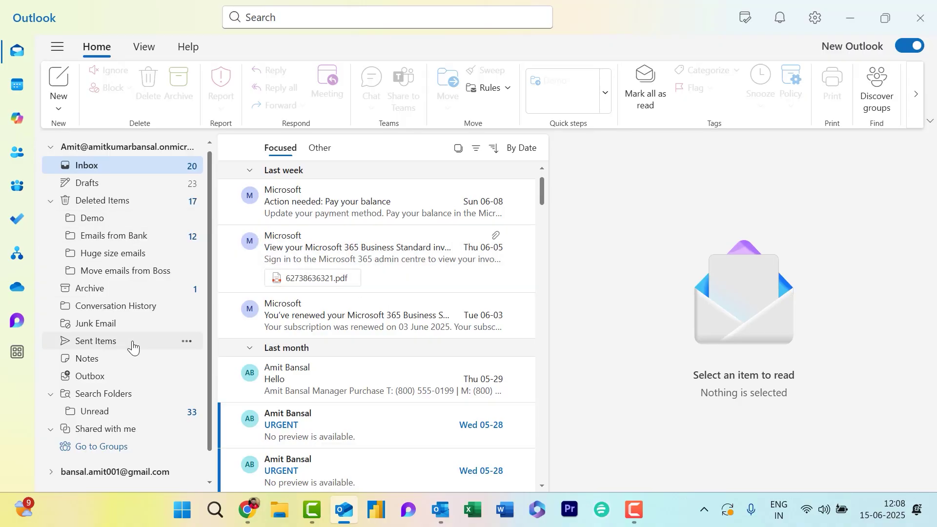
left_click(100, 293)
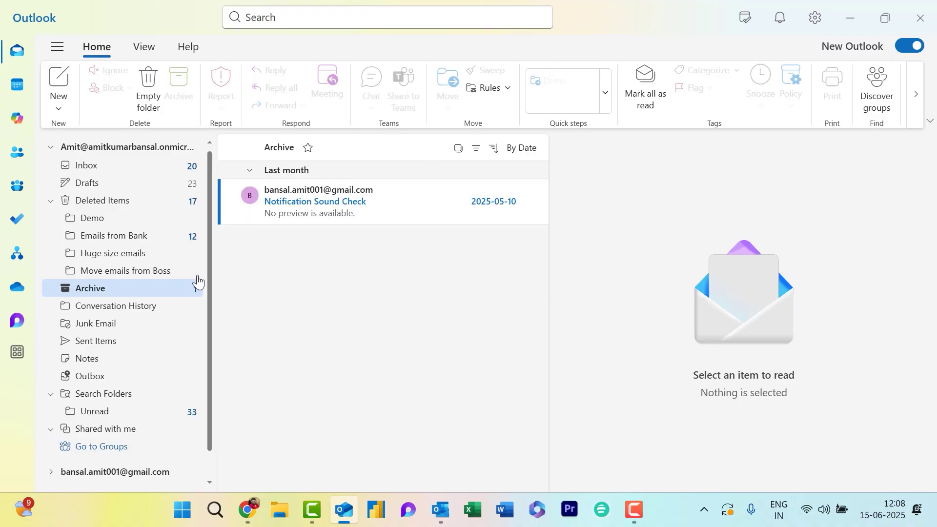
left_click(104, 172)
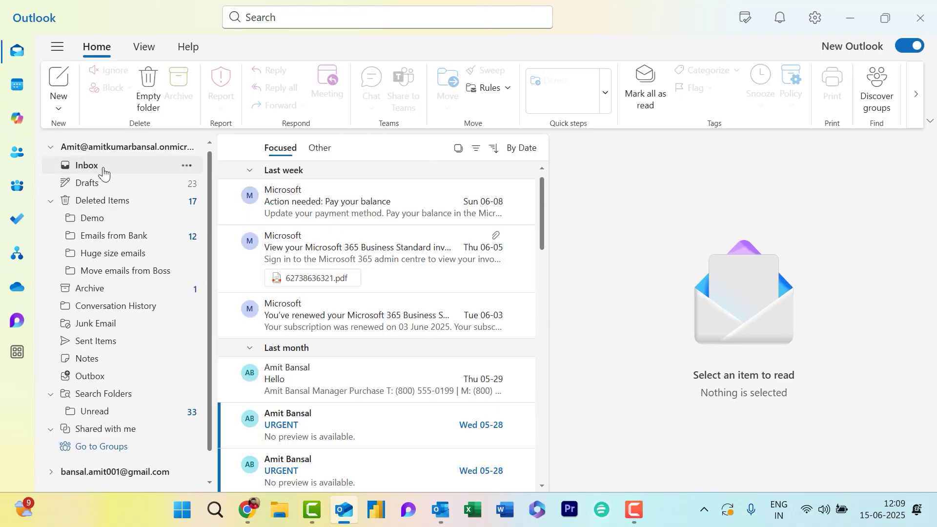
scroll(412, 278, "down", 15)
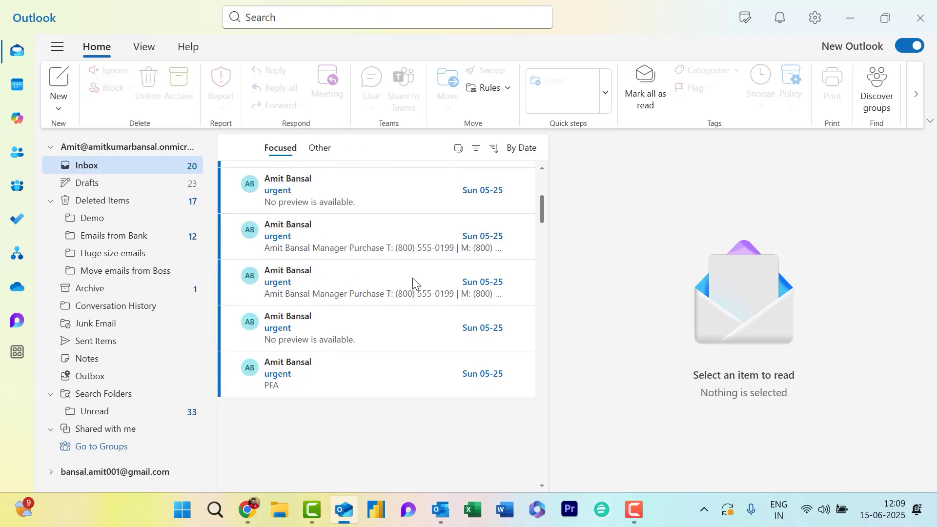
scroll(413, 279, "down", 20)
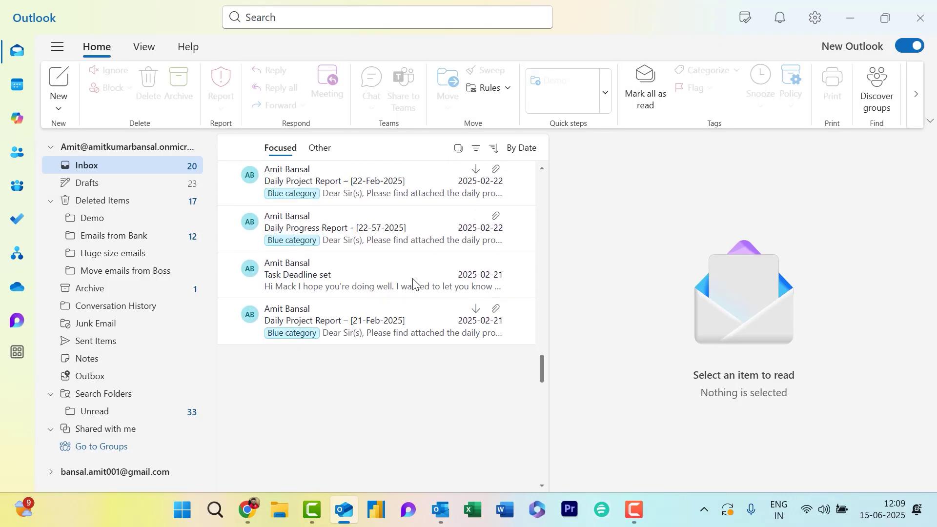
scroll(412, 279, "down", 10)
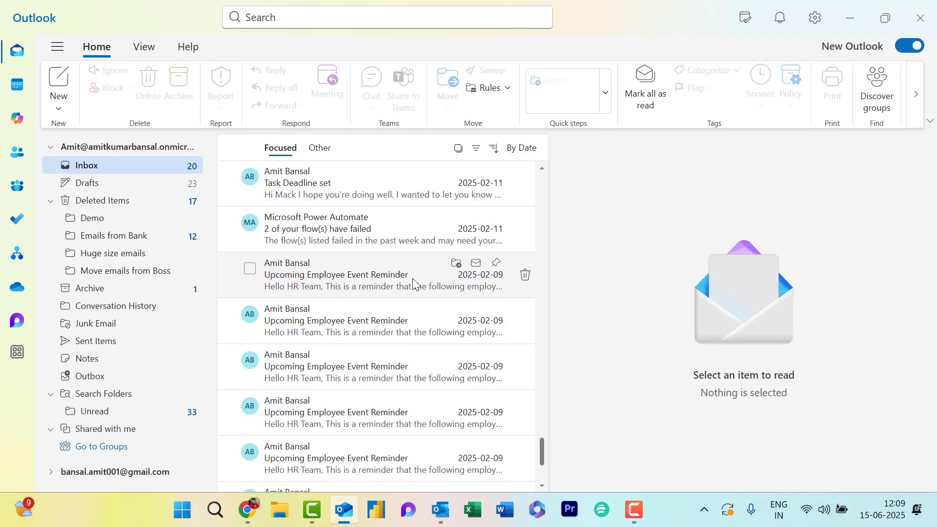
scroll(412, 279, "down", 3)
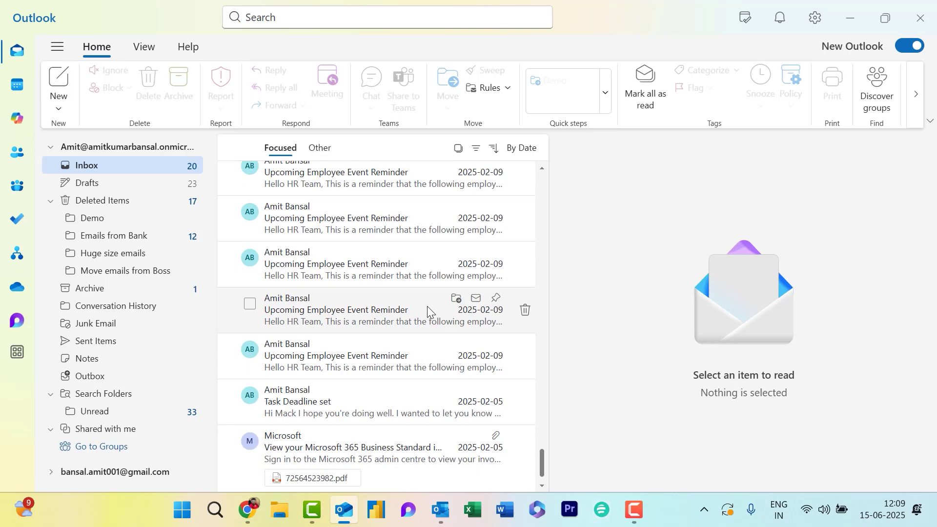